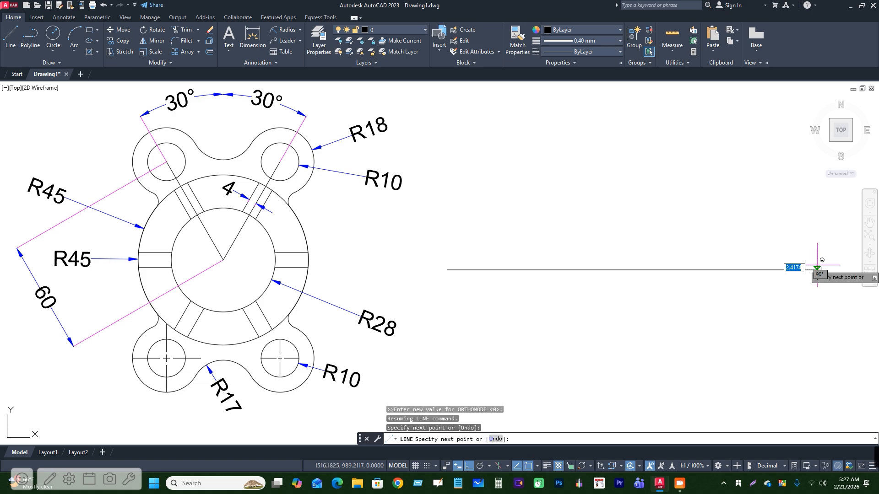
Step: Finish the horizontal centerline and draw a vertical centerline crossing it at its midpoint
key(Escape)
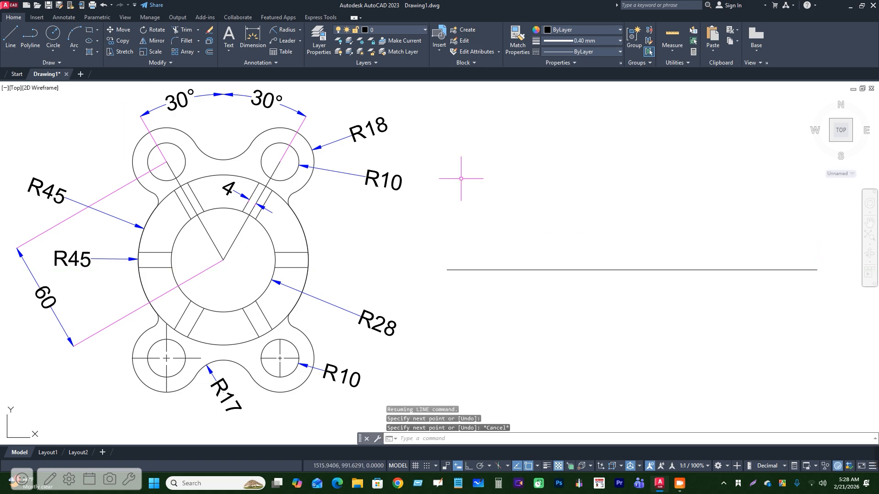
key(space)
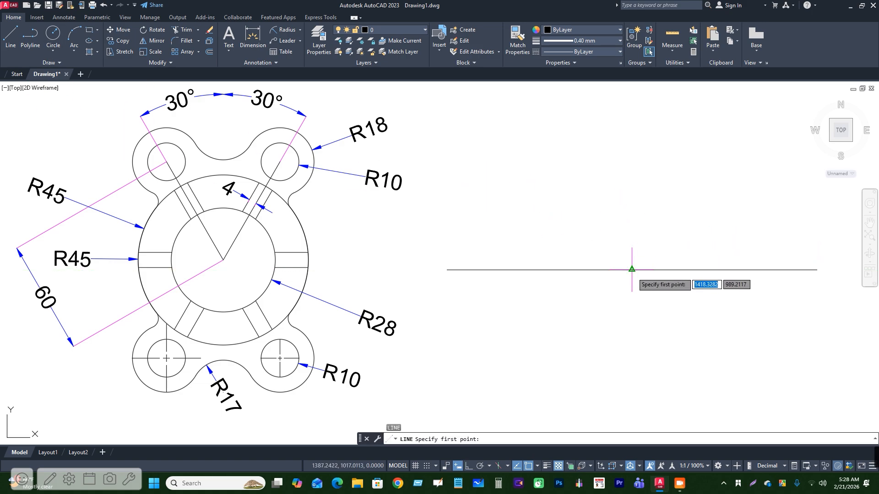
click(632, 101)
key(F8)
click(647, 420)
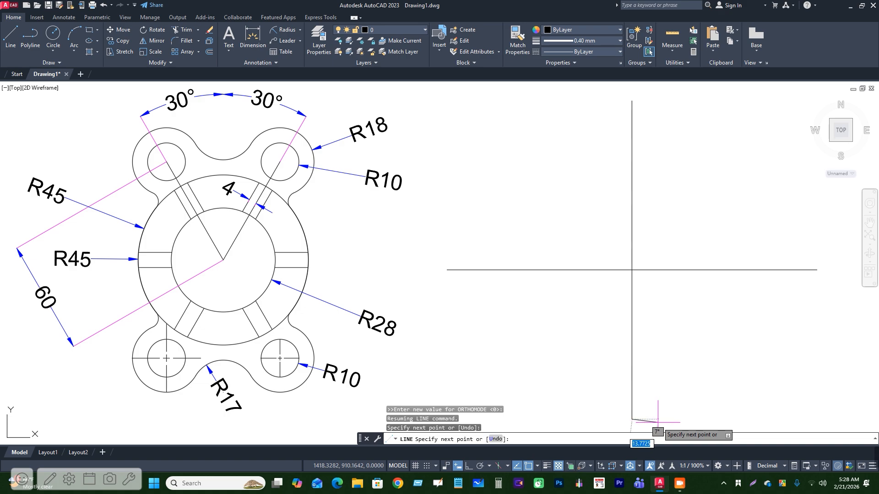
key(Escape)
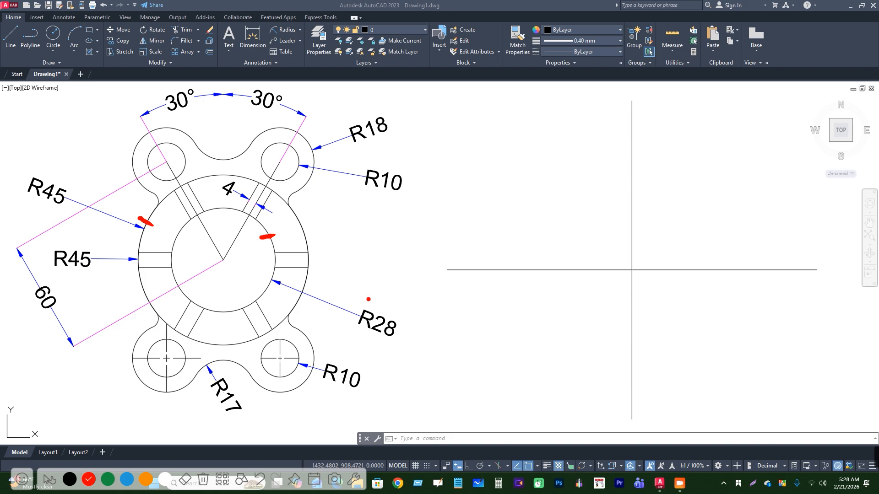
mouse_move(347, 329)
mouse_down()
mouse_move(422, 326)
mouse_move(350, 300)
mouse_up()
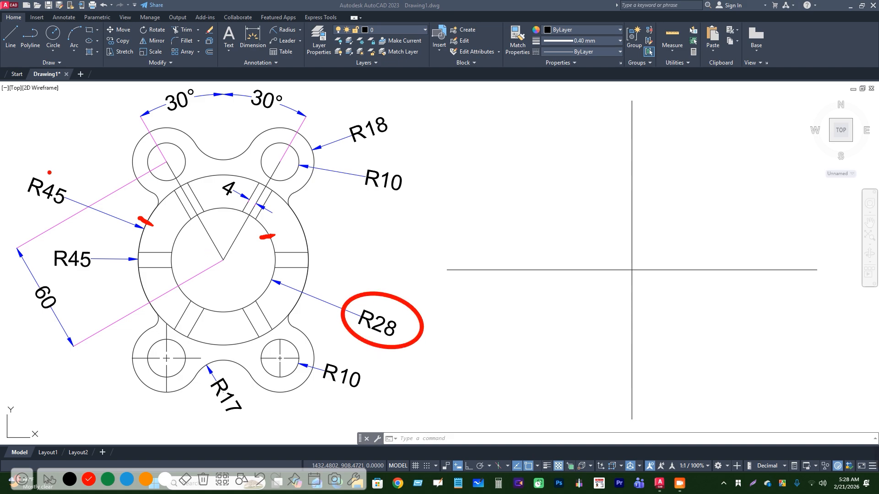
mouse_move(13, 192)
mouse_down()
mouse_move(72, 212)
mouse_move(67, 163)
mouse_up()
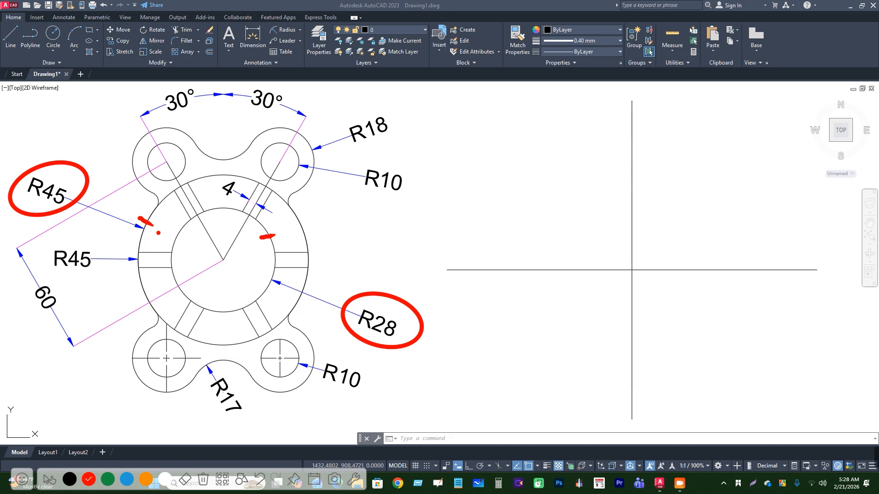
key(Escape)
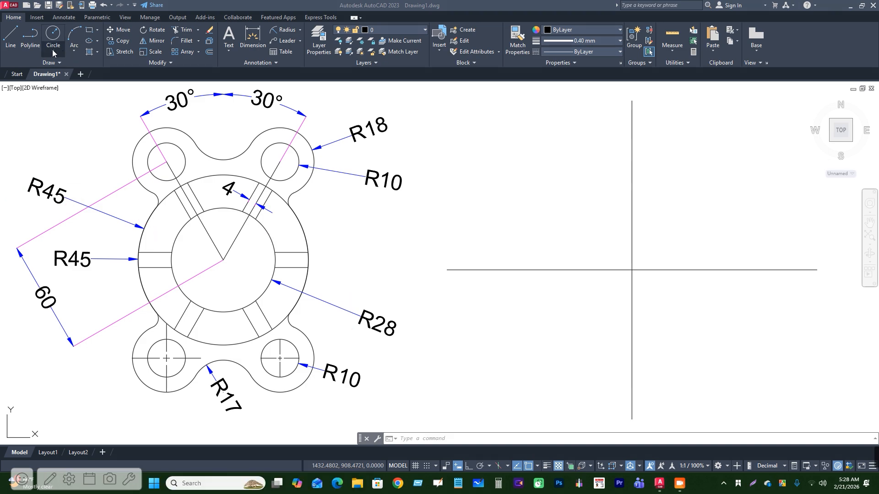
Step: Draw a circle of radius 28 centred on the intersection of the two centerlines
click(54, 52)
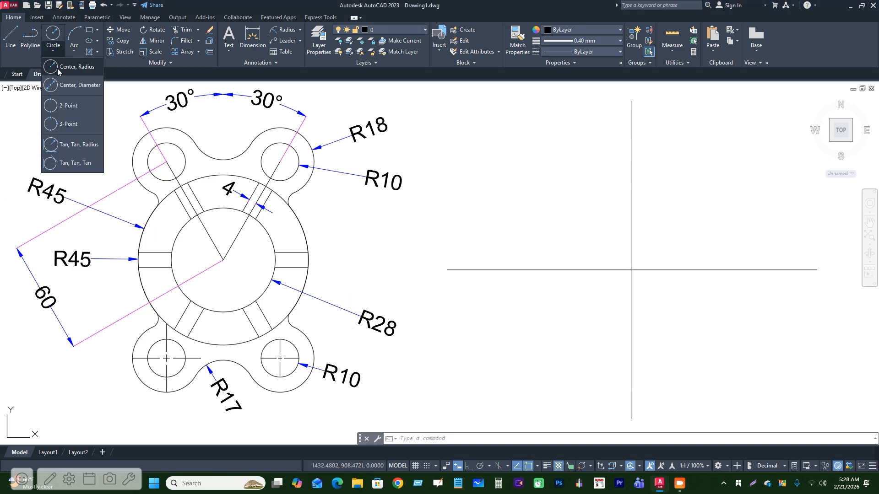
click(65, 67)
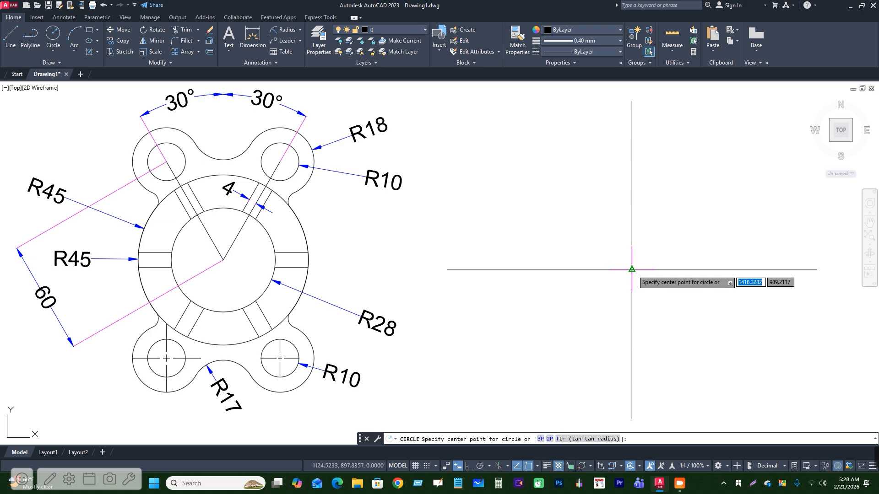
click(632, 270)
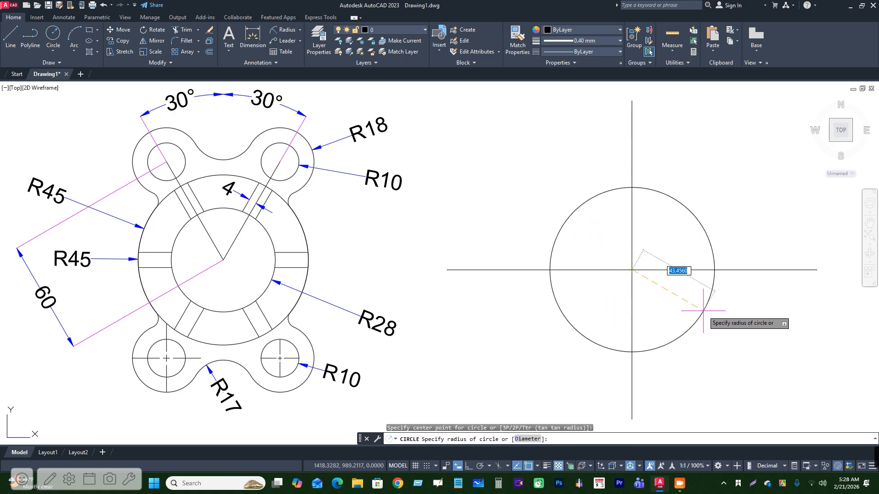
text(28)
key(Return)
Step: Draw a concentric circle of radius 45 around the radius 28 circle
click(53, 51)
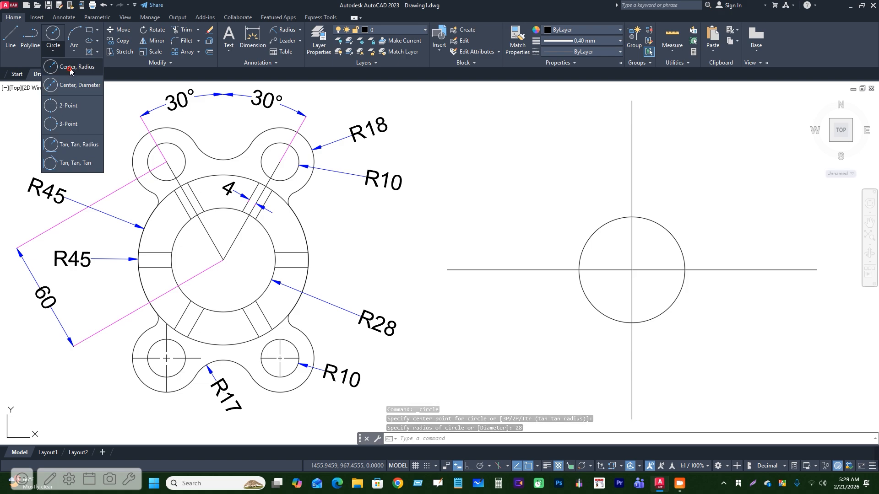
click(70, 67)
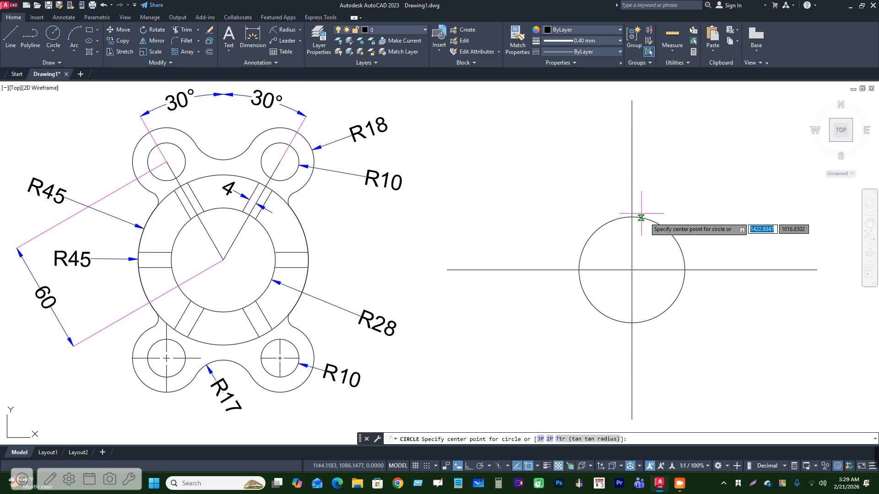
click(632, 270)
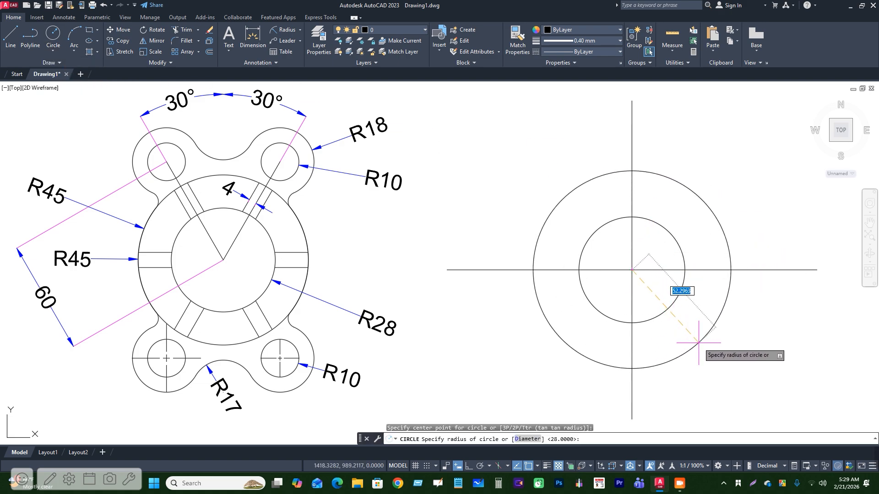
text(45)
key(Return)
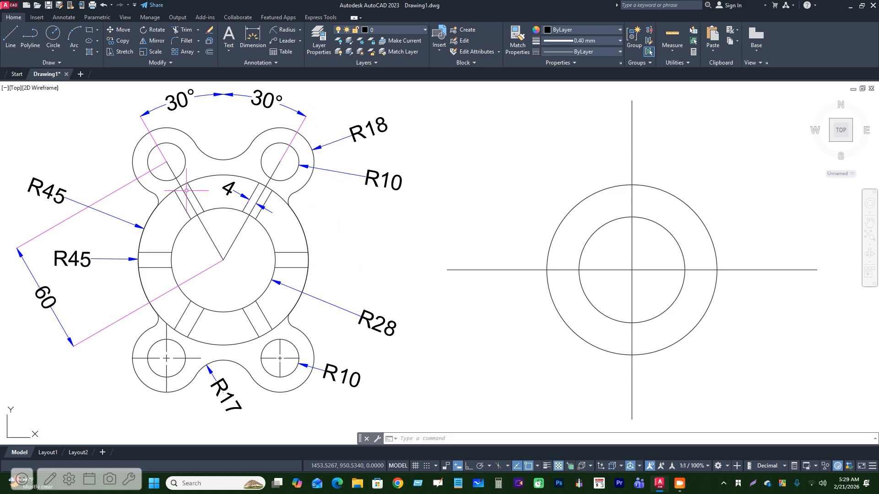
Step: Draw a line about 84 long from the circles' center at an angle of 60 degrees
click(11, 39)
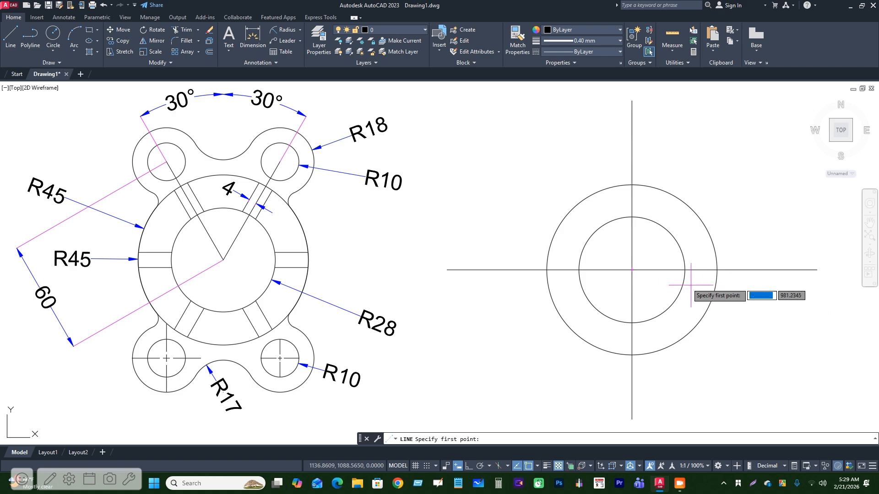
click(632, 270)
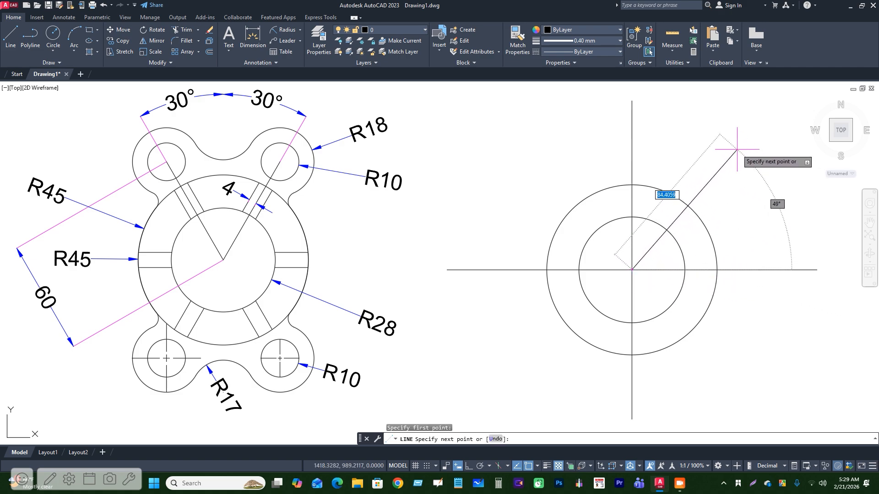
key(Tab)
key(Return)
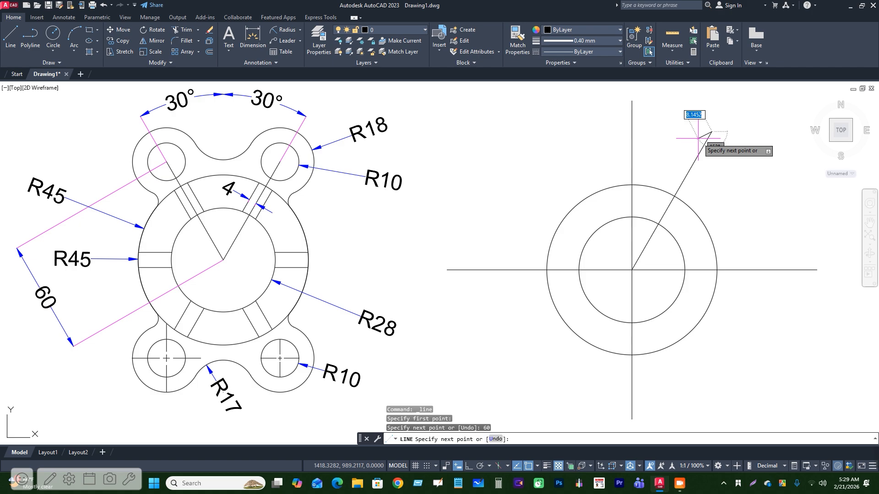
key(Return)
Step: Draw a second line about 76 long from the circles' center at an angle of 120 degrees
click(10, 34)
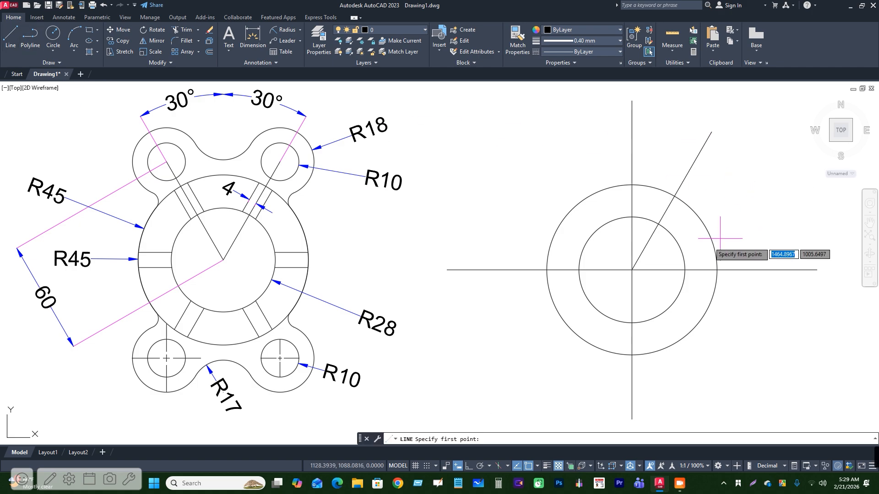
click(632, 270)
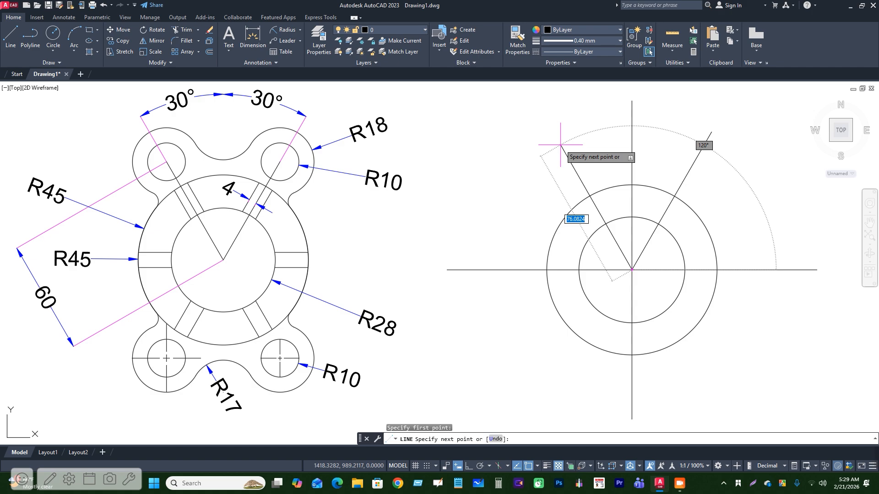
key(Tab)
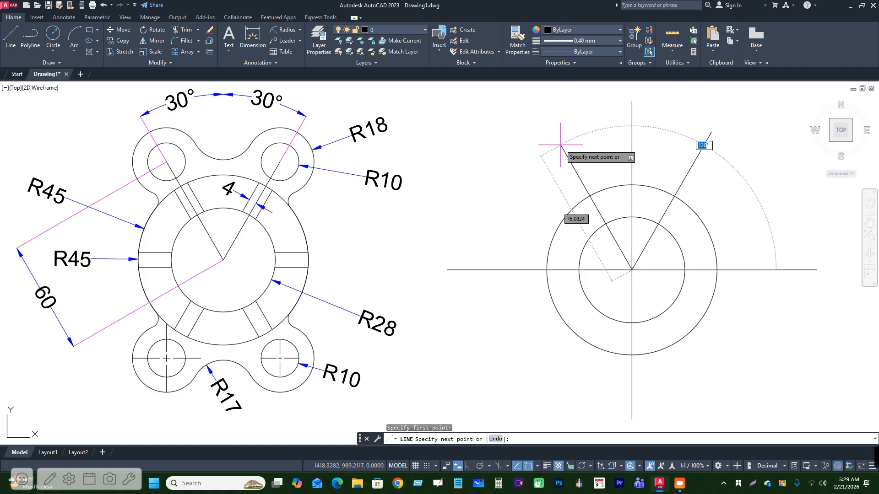
key(Return)
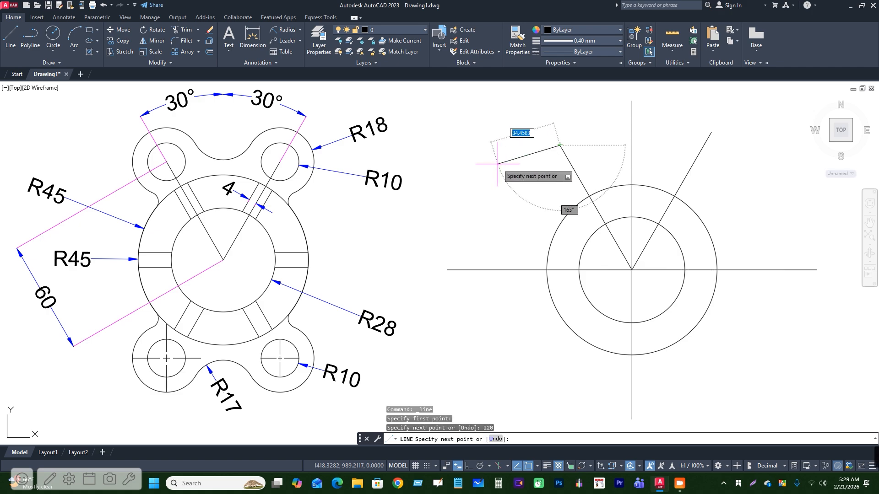
key(Escape)
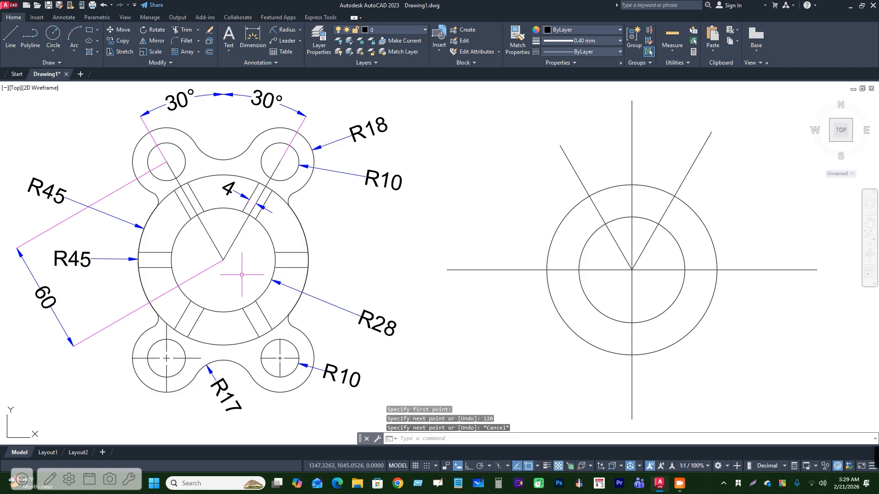
Step: Set the length of the 120-degree line to 60 by stretching its outer endpoint
click(215, 245)
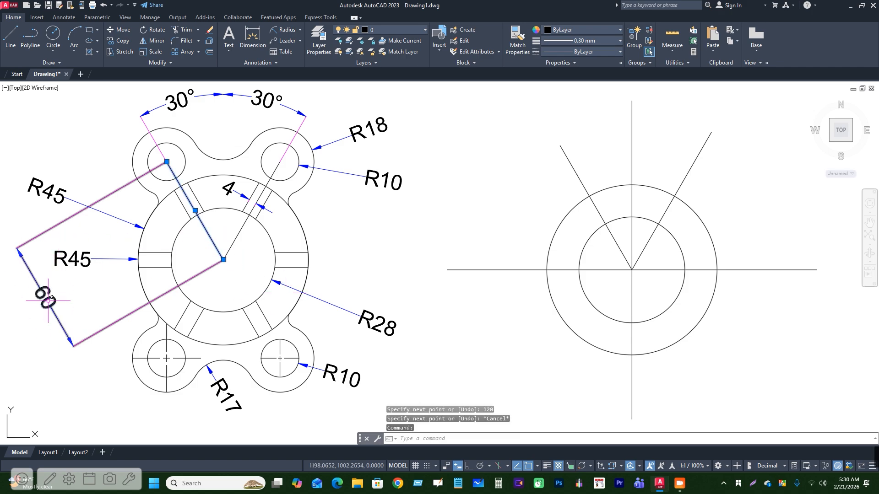
key(Escape)
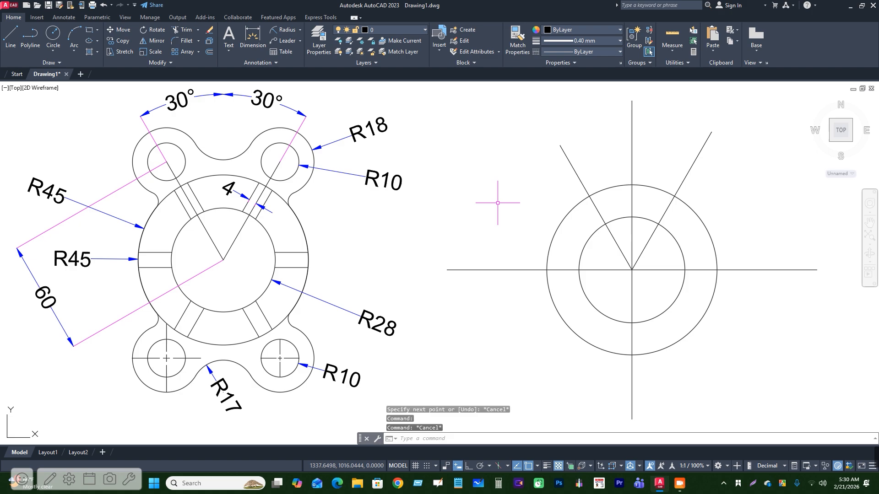
click(565, 154)
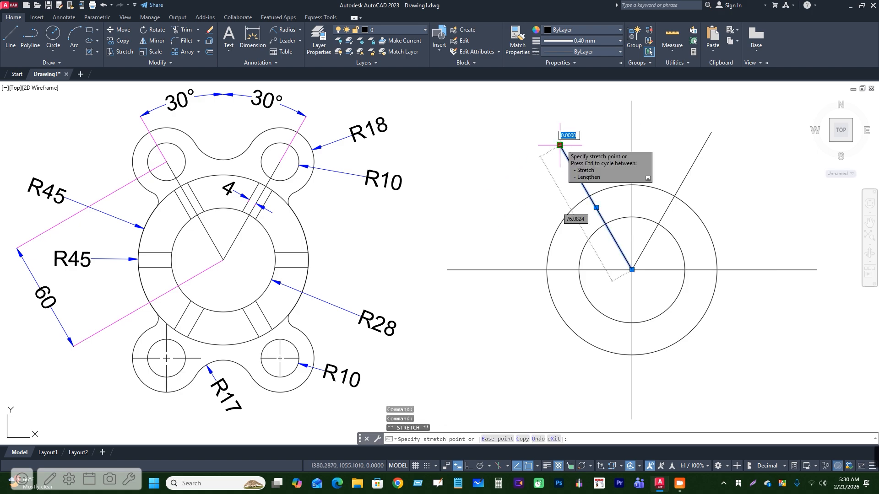
click(559, 146)
key(Tab)
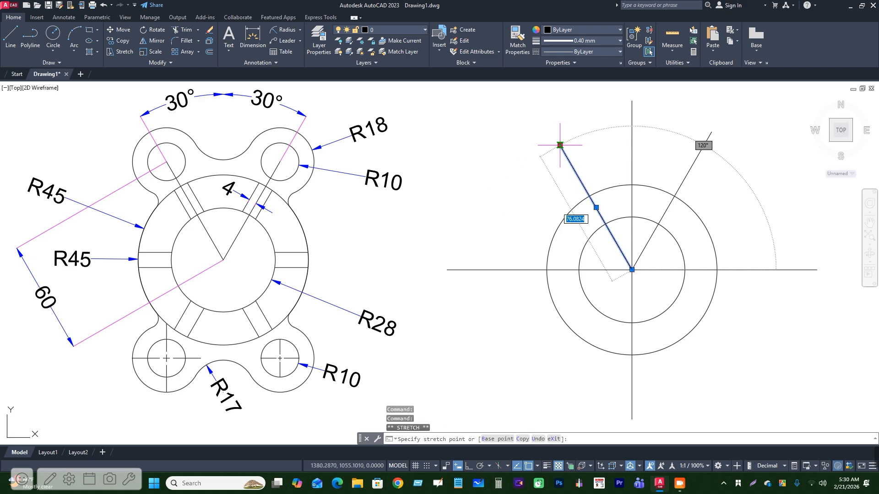
text(60)
key(Return)
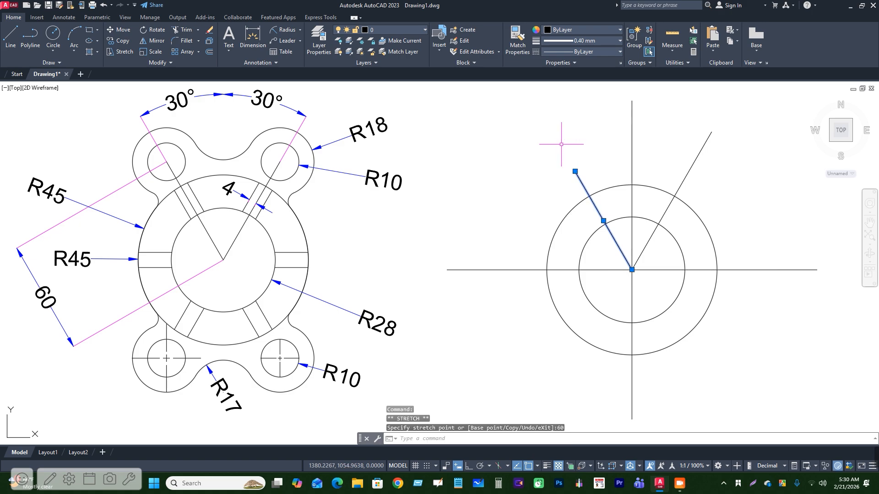
key(Escape)
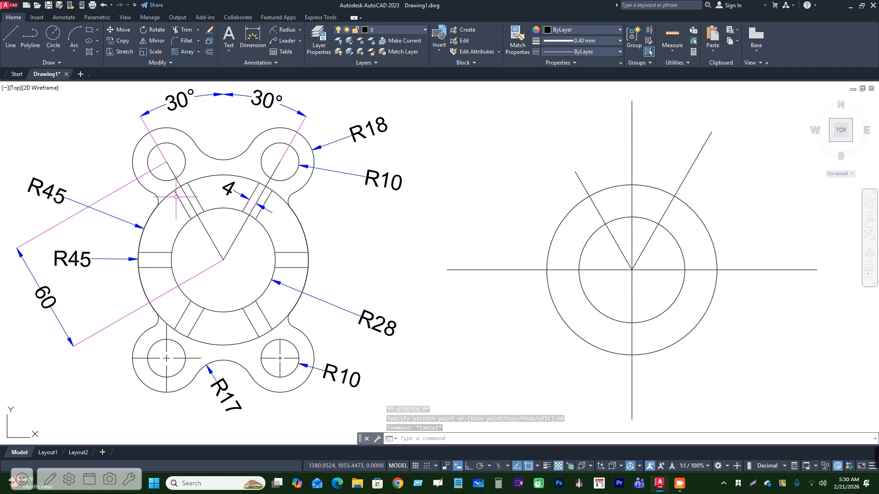
Step: Draw a circle of radius 10 centred on the outer endpoint of the 120-degree line
click(185, 158)
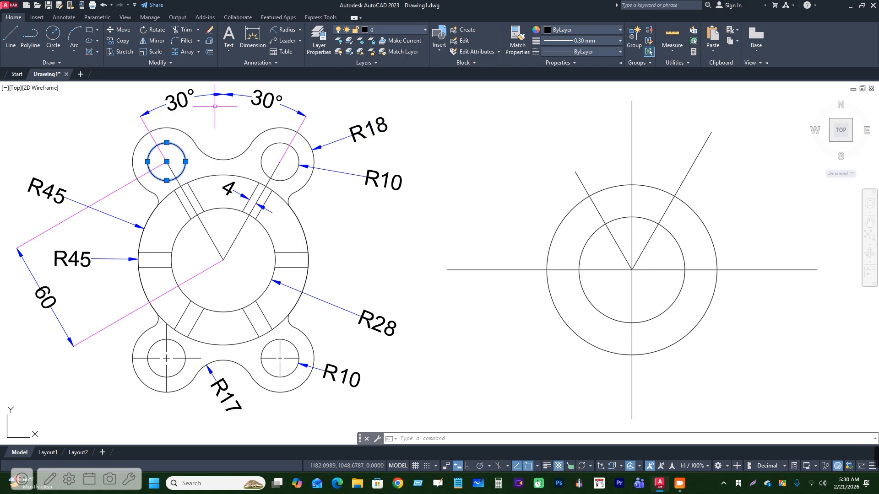
click(55, 49)
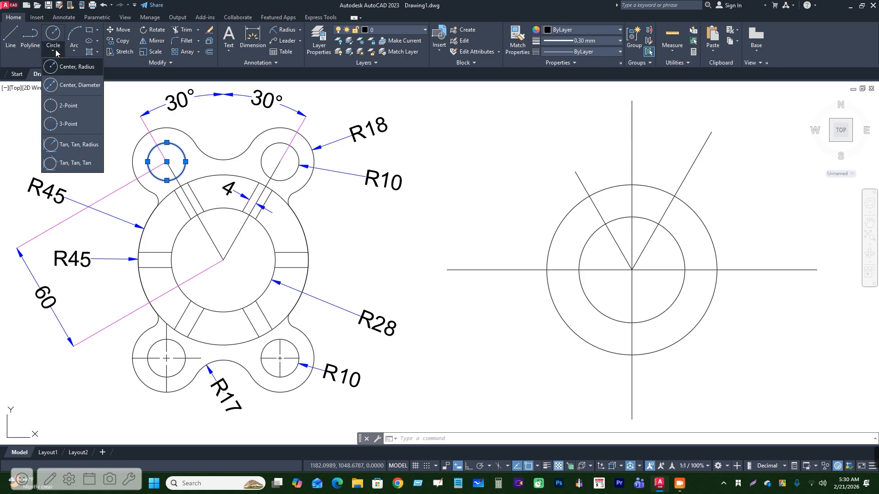
click(64, 67)
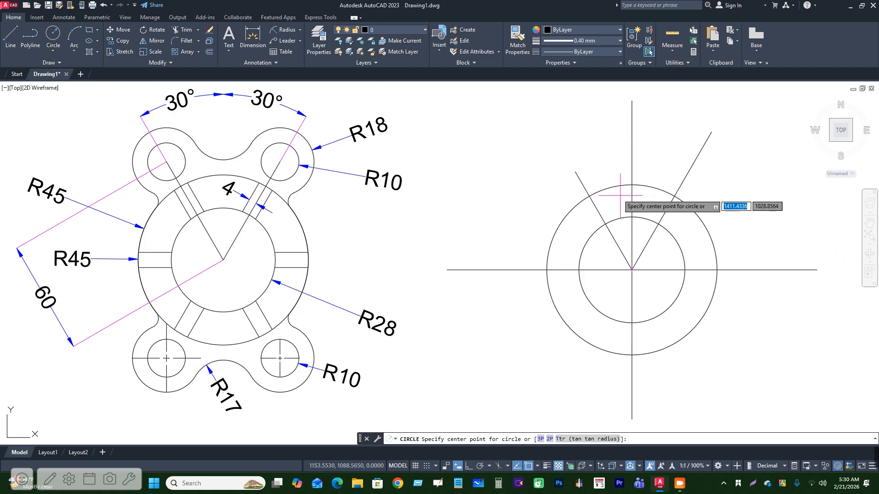
click(576, 173)
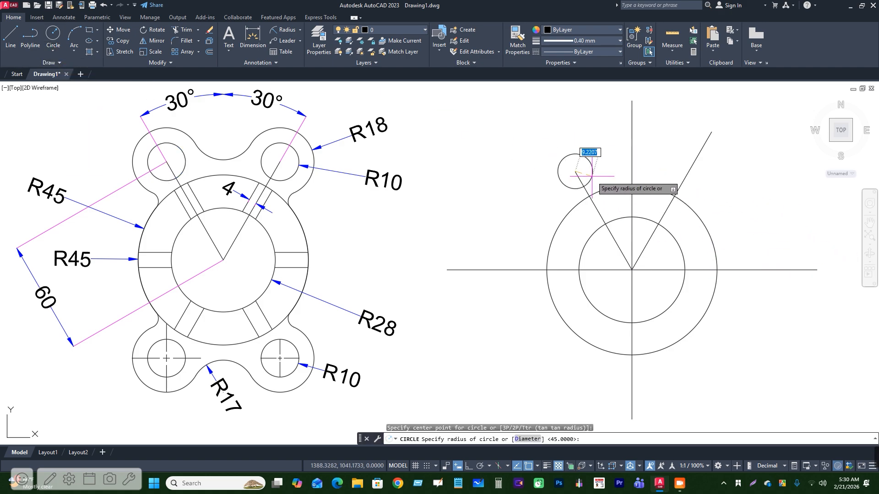
text(10)
key(Return)
Step: Draw a circle of radius 18 concentric with the radius 10 circle at the end of the 120-degree line
scroll(592, 176, up, 2)
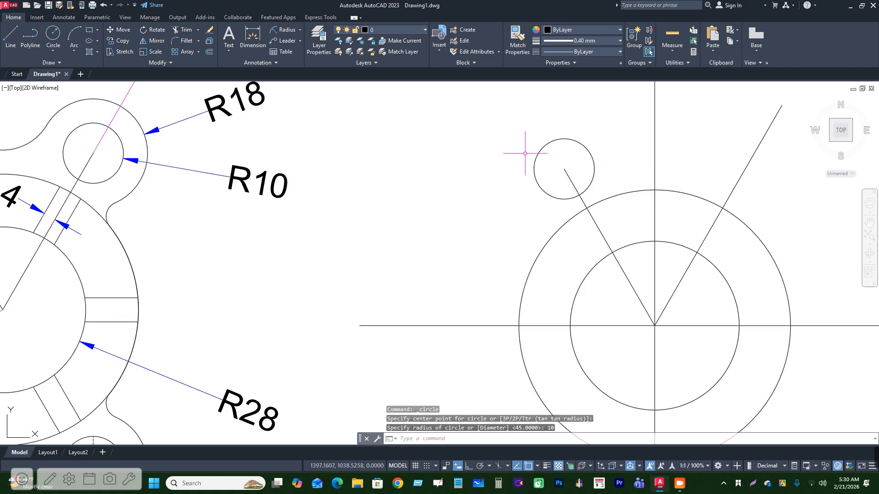
key(Return)
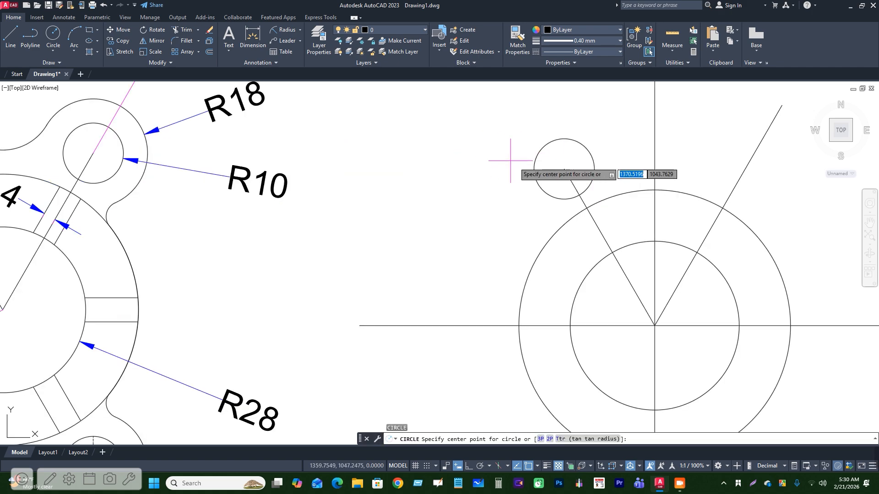
click(565, 169)
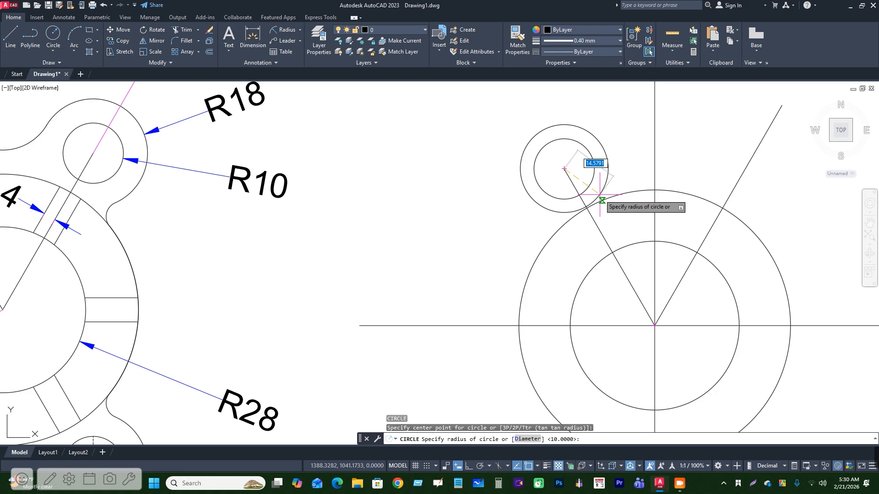
text(18)
key(Return)
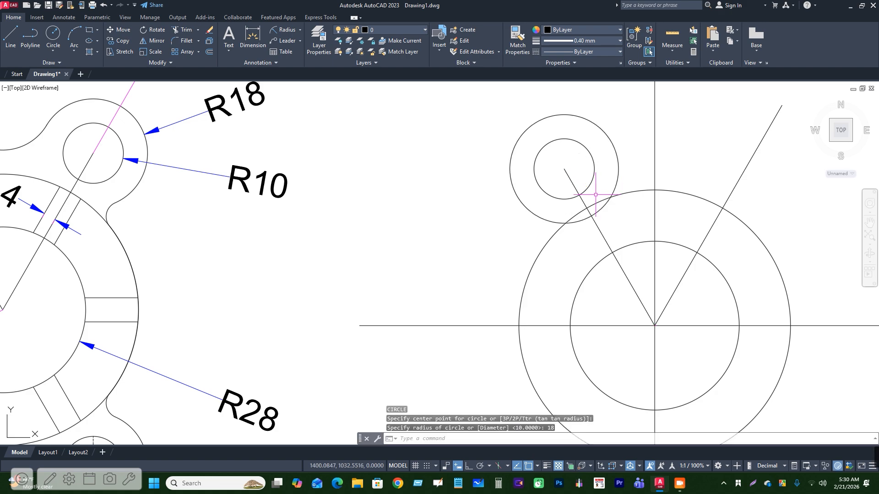
click(613, 108)
click(568, 155)
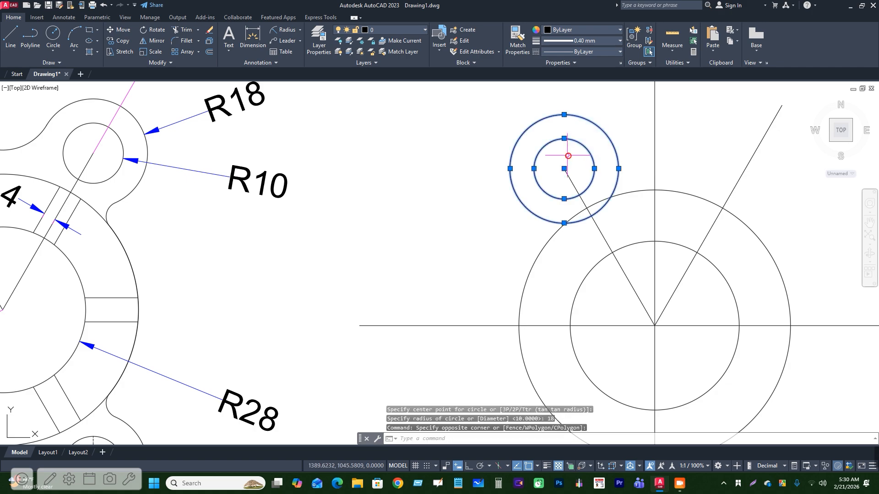
scroll(402, 135, down, 2)
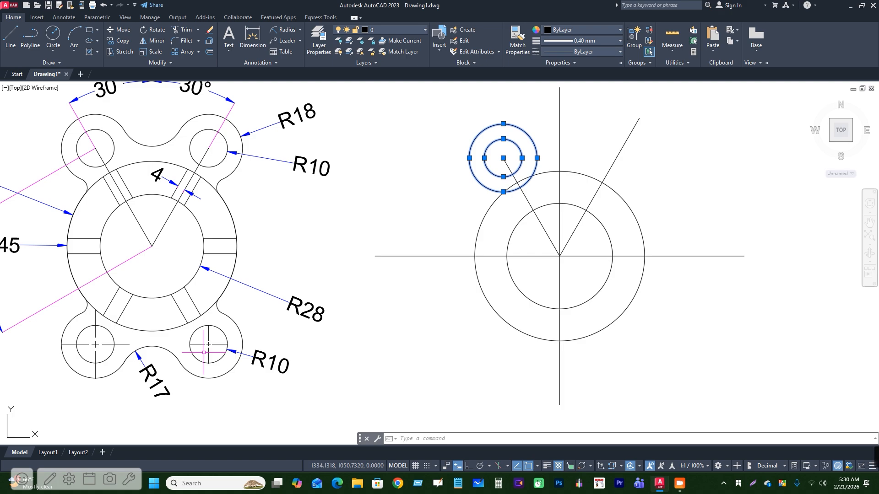
middle_drag(262, 173, 264, 191)
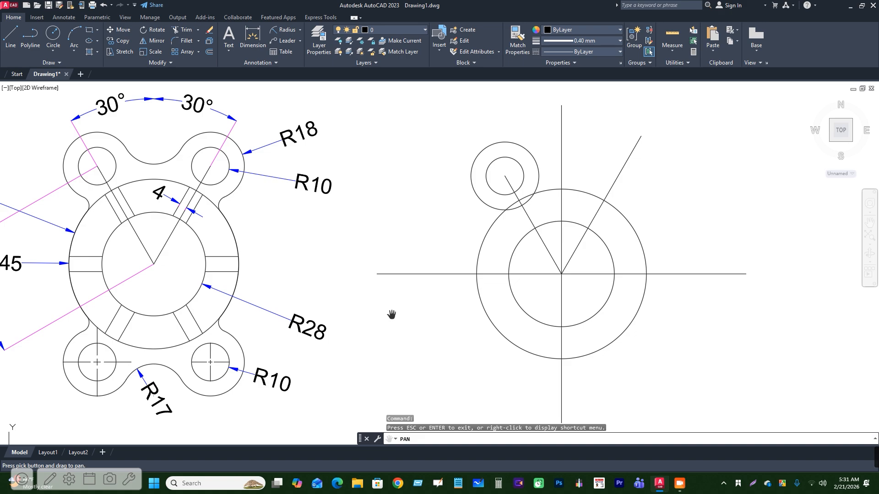
key(Escape)
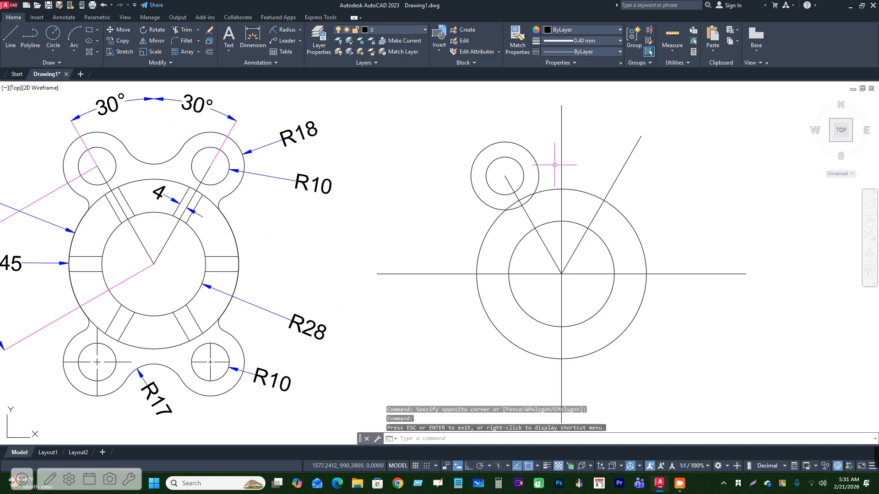
Step: Create a polar array of the two lobe circles around the ring's center with 6 items filling 360 degrees
click(540, 131)
click(500, 170)
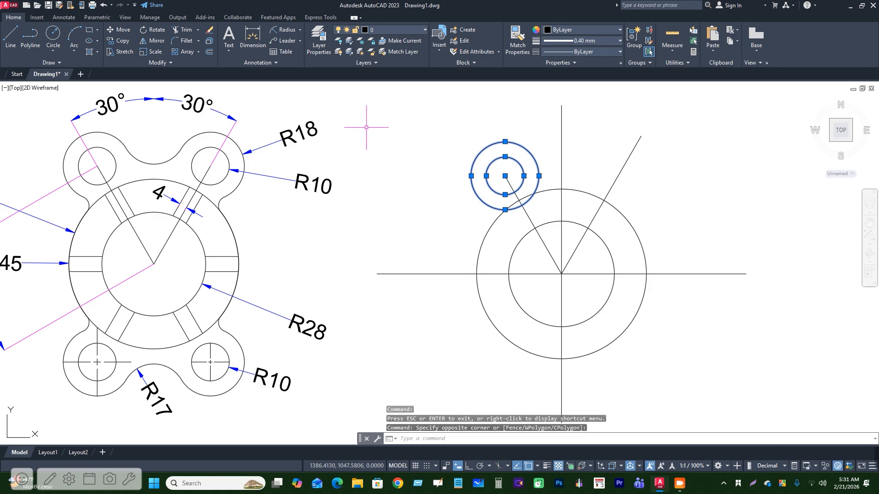
click(198, 53)
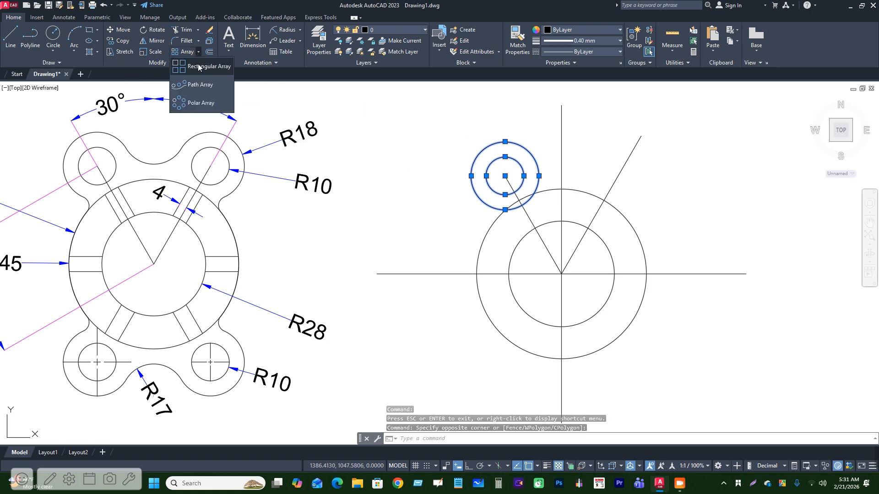
click(200, 102)
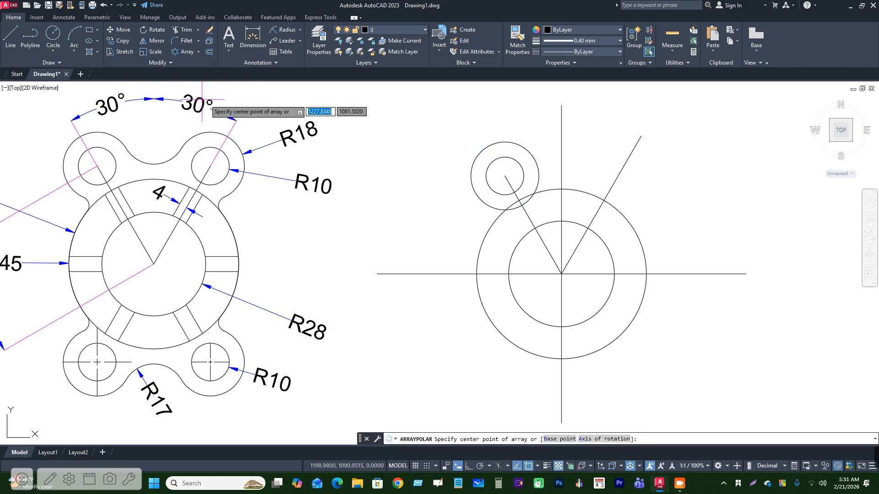
click(561, 274)
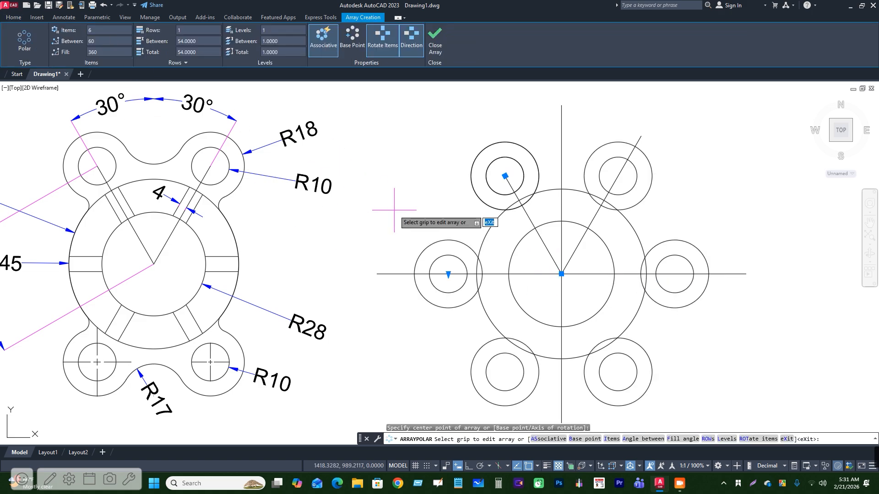
key(Return)
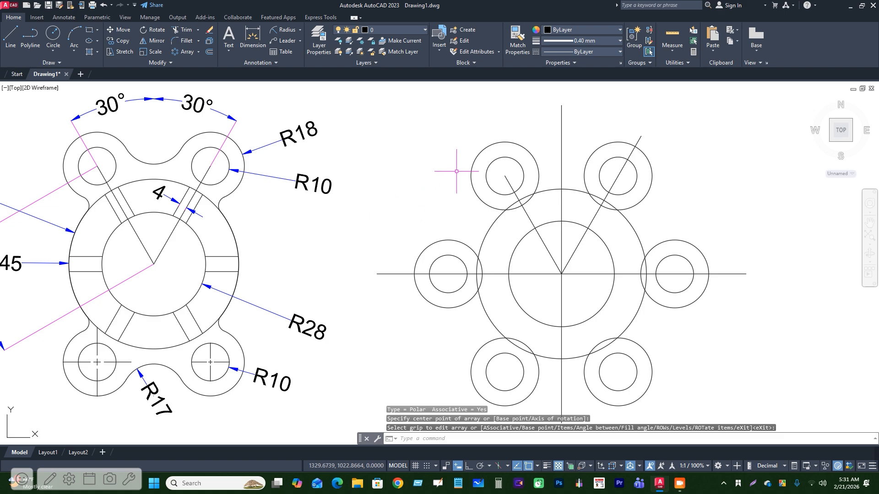
Step: Explode the polar array of lobe circles into separate objects
click(475, 158)
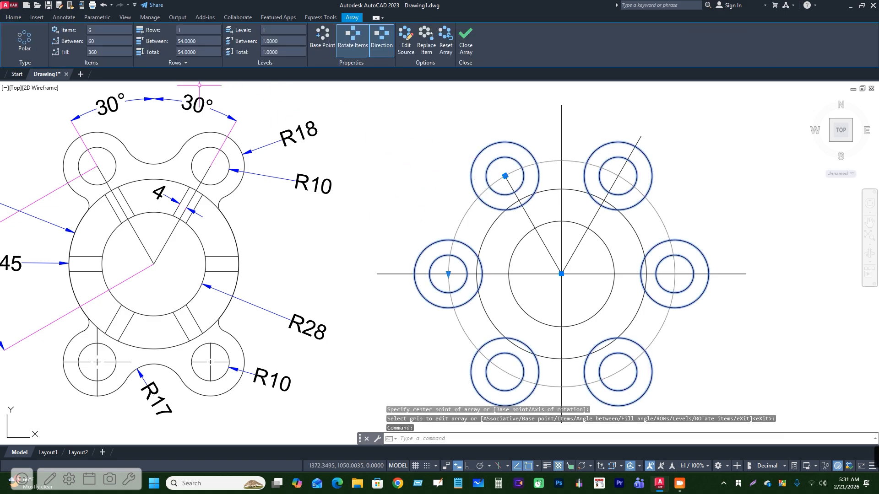
click(14, 17)
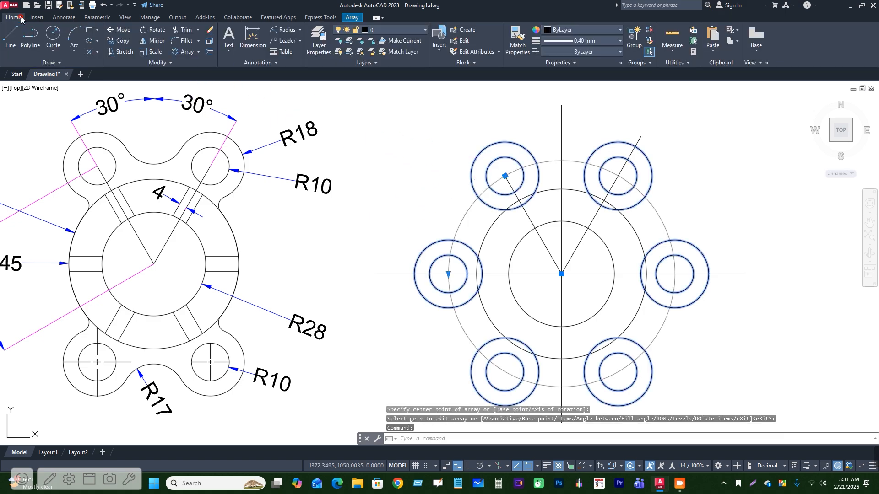
click(209, 40)
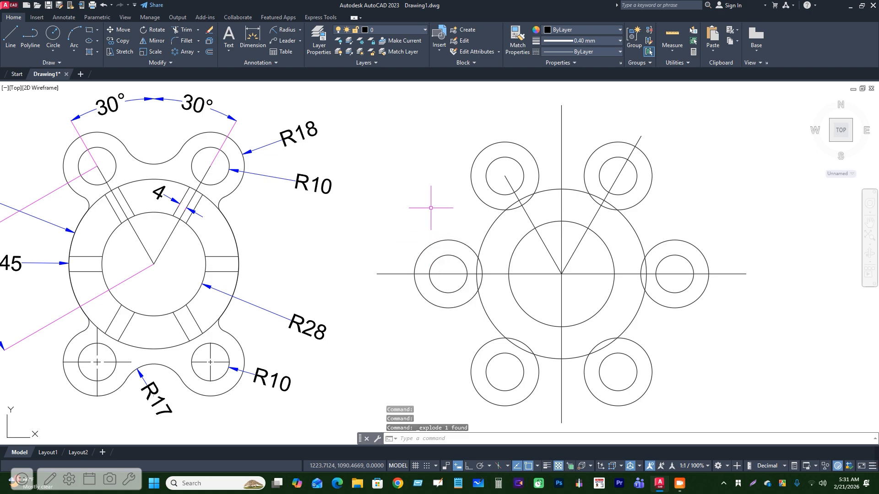
Step: Erase the two concentric circle pairs on the horizontal centerline, one on each side of the ring
click(472, 221)
click(449, 257)
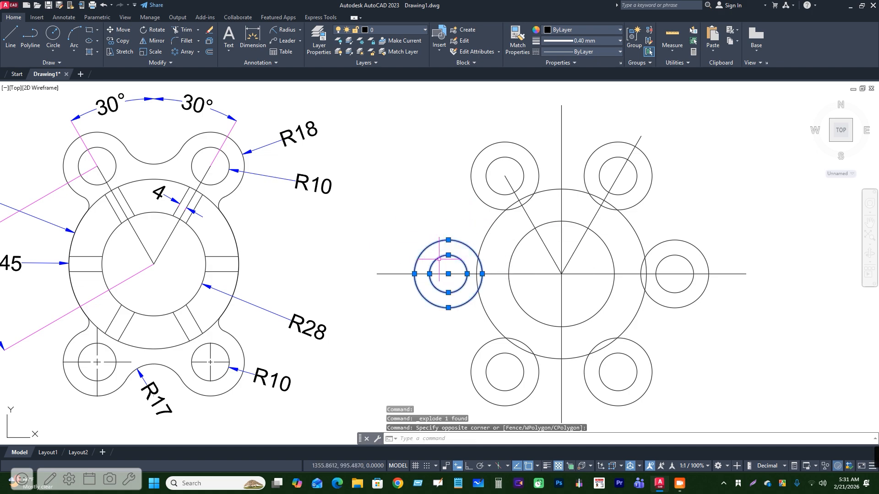
key(Delete)
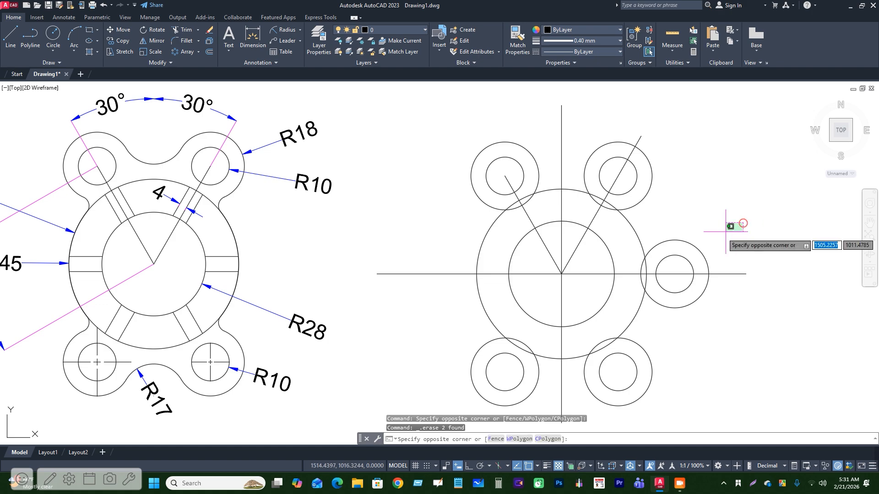
click(710, 221)
click(669, 251)
click(726, 232)
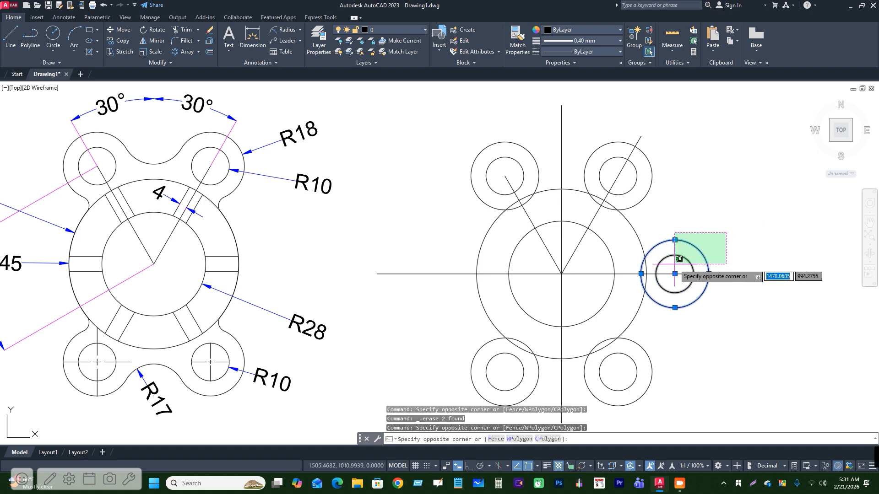
click(665, 267)
key(Delete)
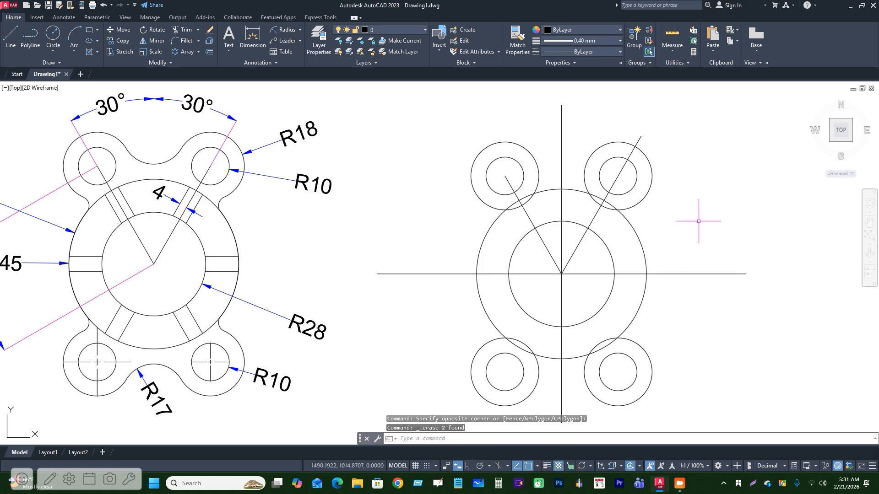
Step: Offset the 60-degree line by 4 to both sides
click(593, 218)
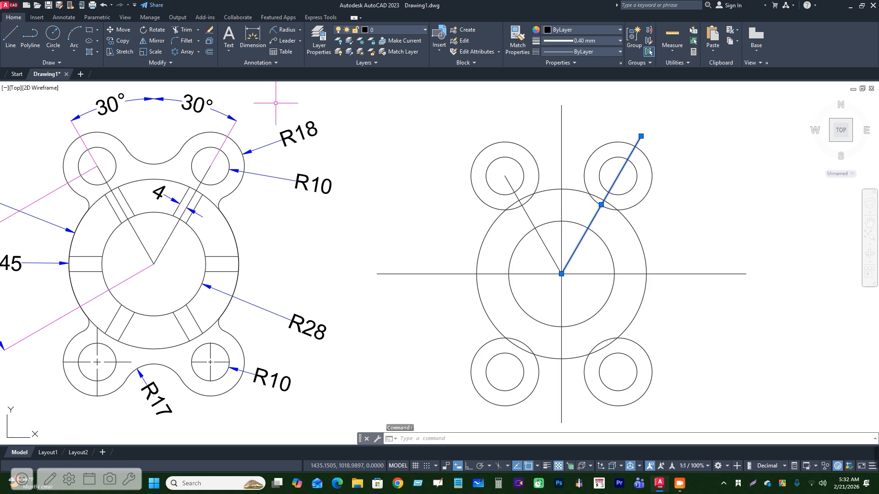
click(210, 52)
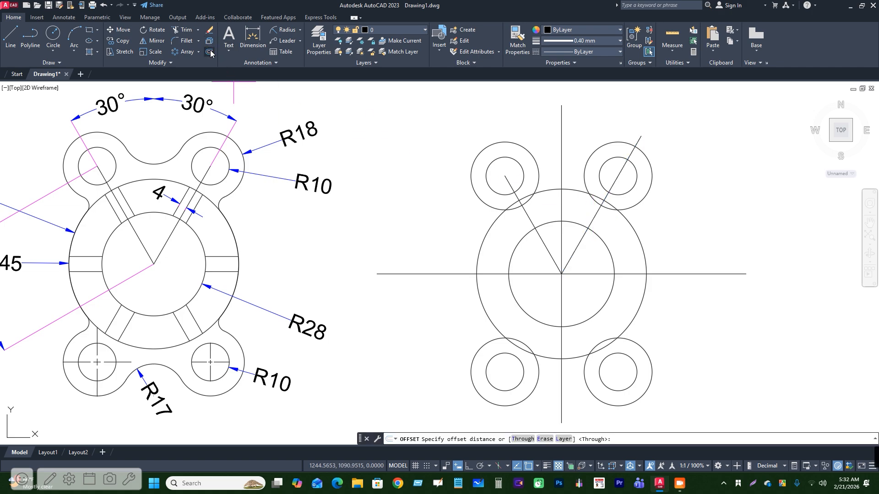
click(596, 214)
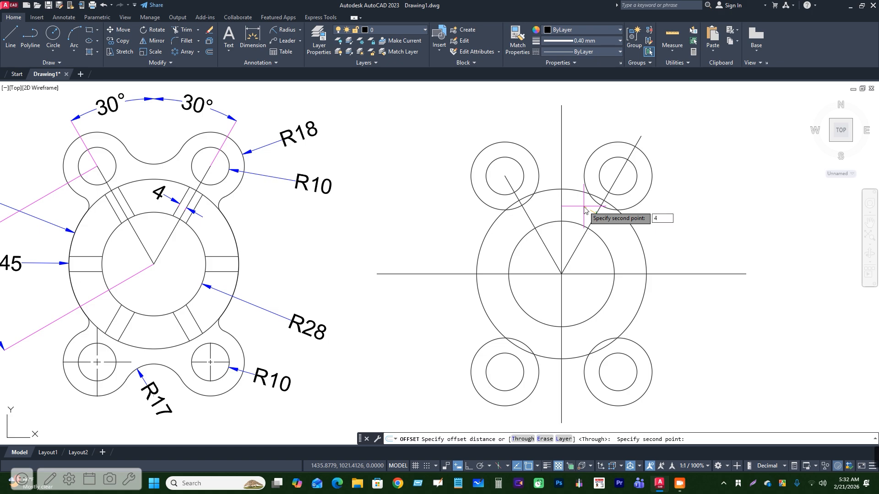
key(Return)
click(591, 211)
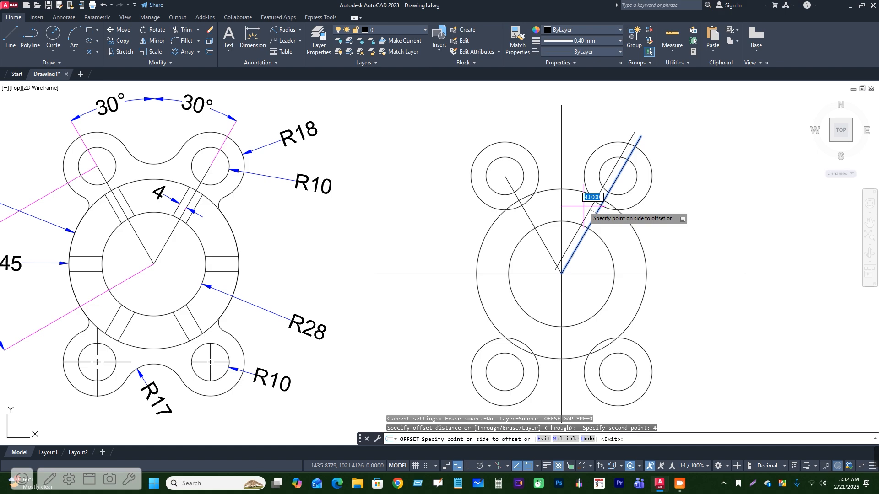
click(585, 206)
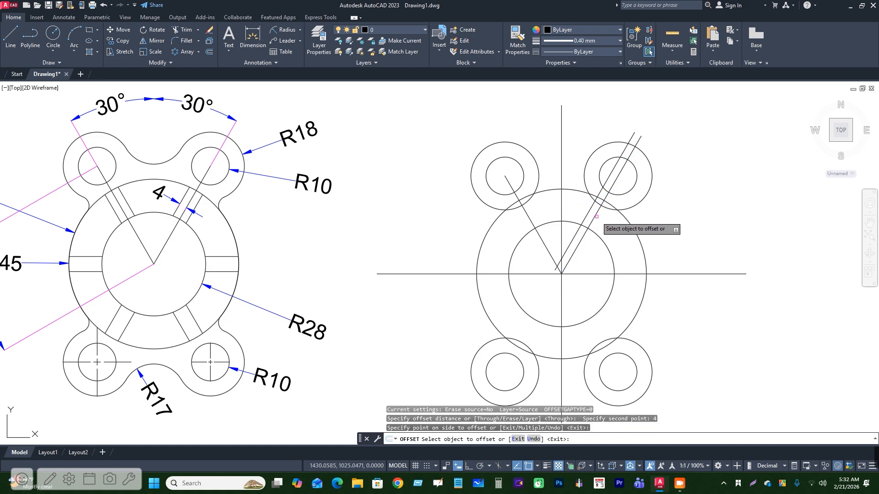
click(595, 210)
click(598, 216)
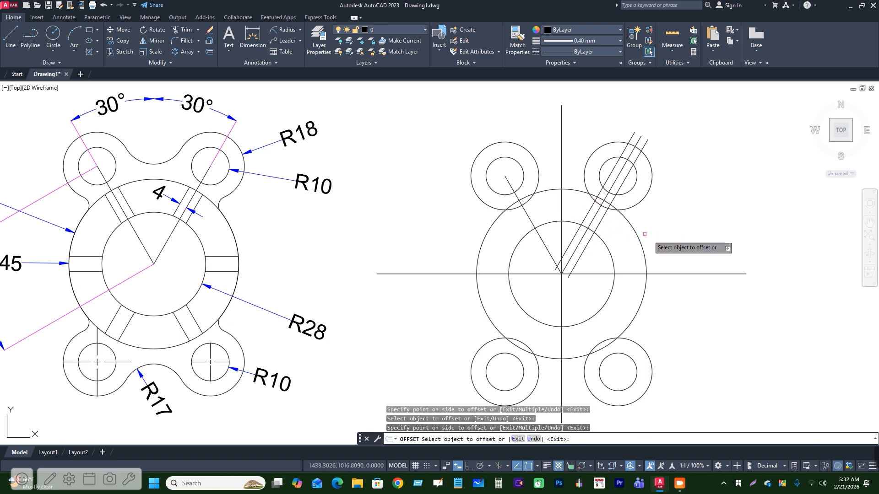
key(Escape)
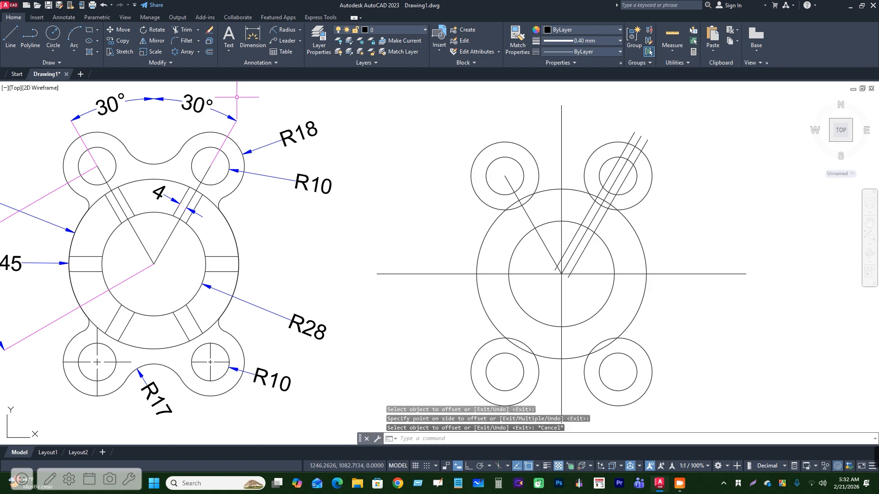
Step: Trim the three parallel 60-degree lines inside the ring's inner circle and between its outer circle and the upper-right lobe's hole
click(191, 31)
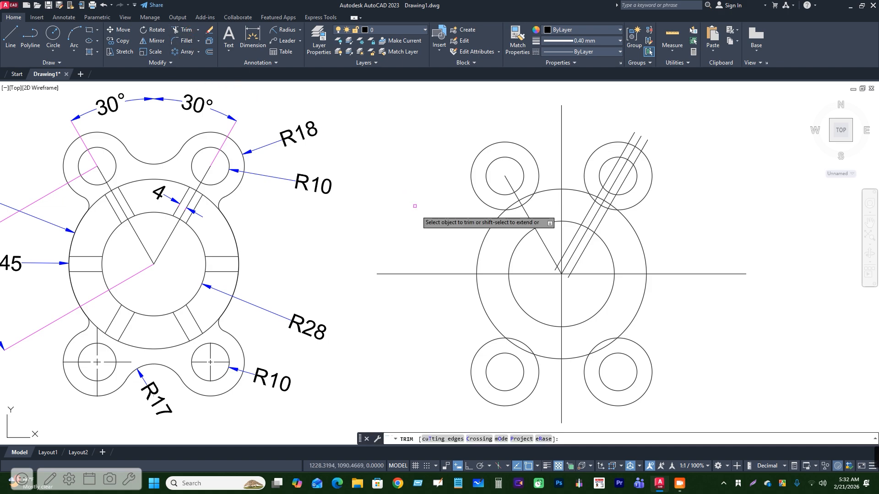
click(691, 350)
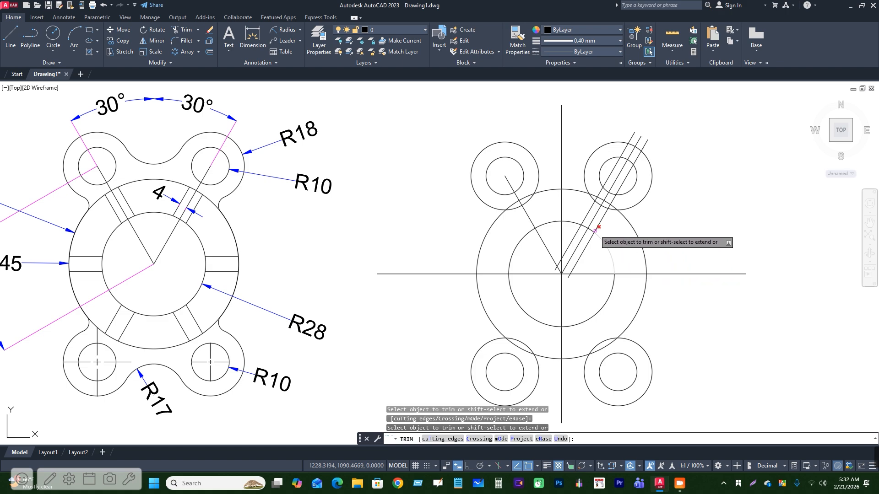
click(585, 246)
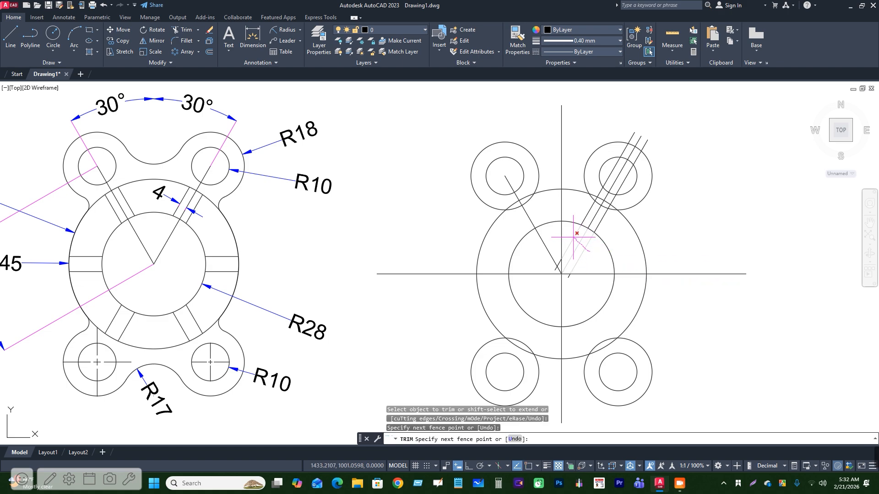
click(577, 234)
key(Return)
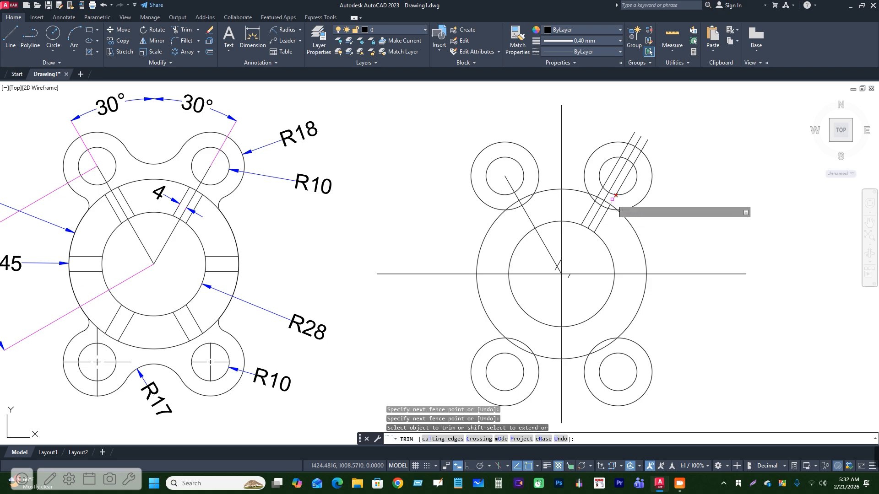
click(614, 200)
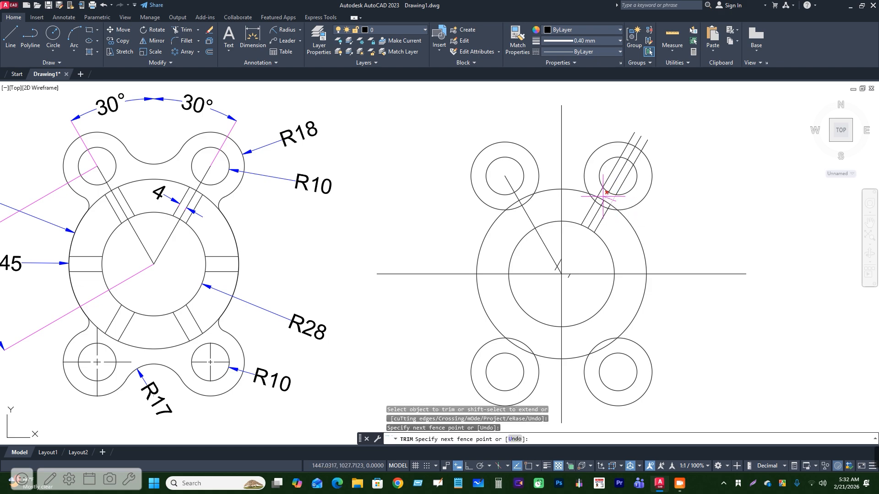
click(598, 194)
key(Return)
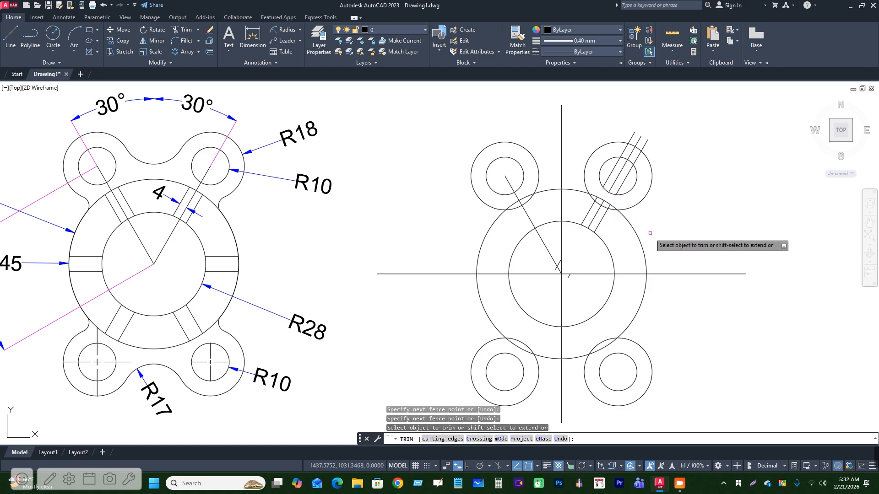
Step: Trim the arcs of the radius 18 lobe circles that lie inside the ring's outer circle
click(615, 209)
click(593, 198)
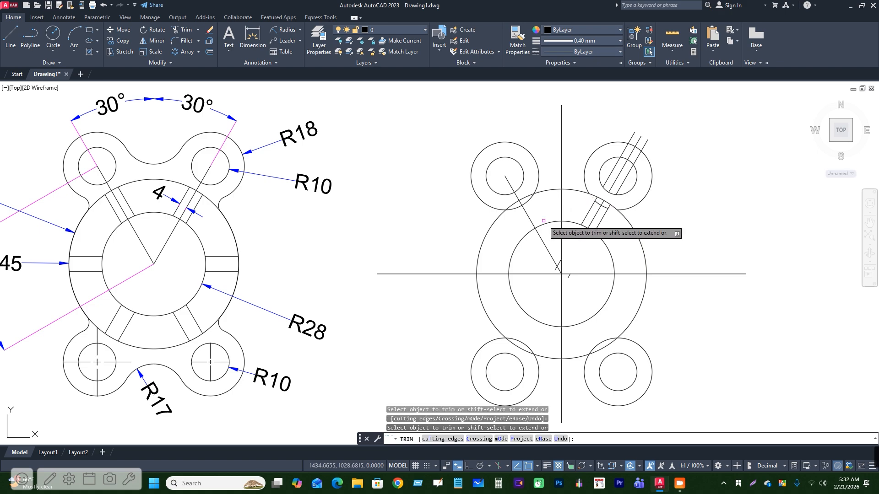
click(512, 209)
click(521, 342)
key(Escape)
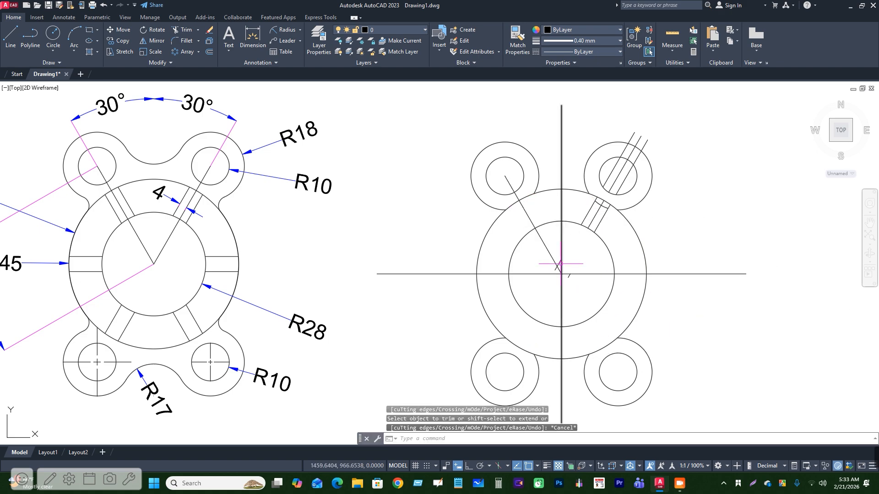
Step: Erase the leftover line fragment at the ring's center and the stray arc crossing the upper-right slot
click(559, 264)
key(Delete)
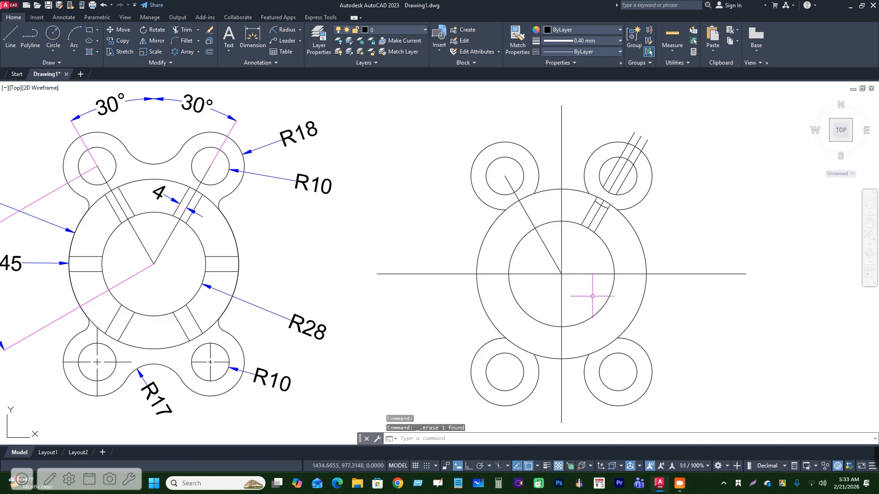
click(605, 208)
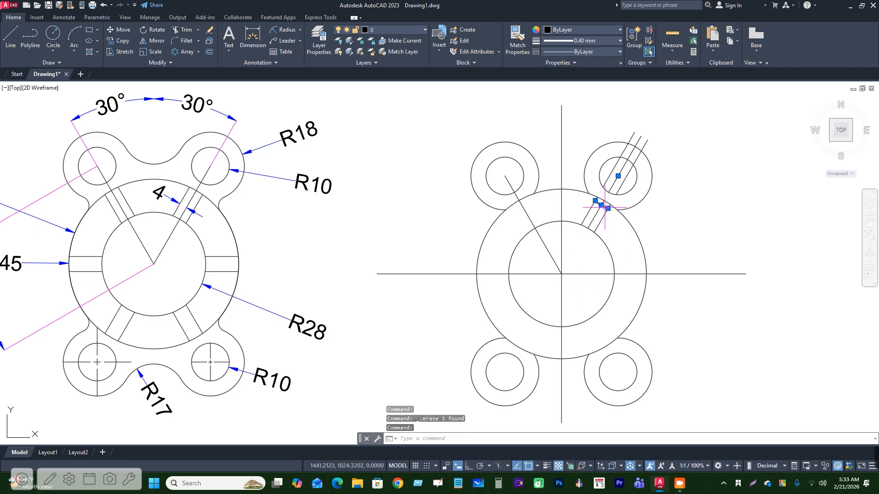
key(Delete)
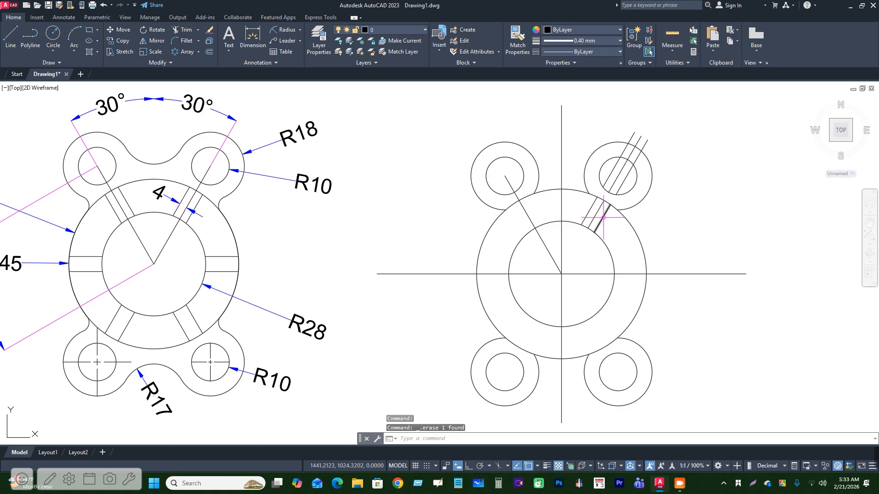
Step: Polar-array the two outer lines of the upper-right slot around the ring's center, 6 items over 360 degrees
click(603, 219)
click(589, 210)
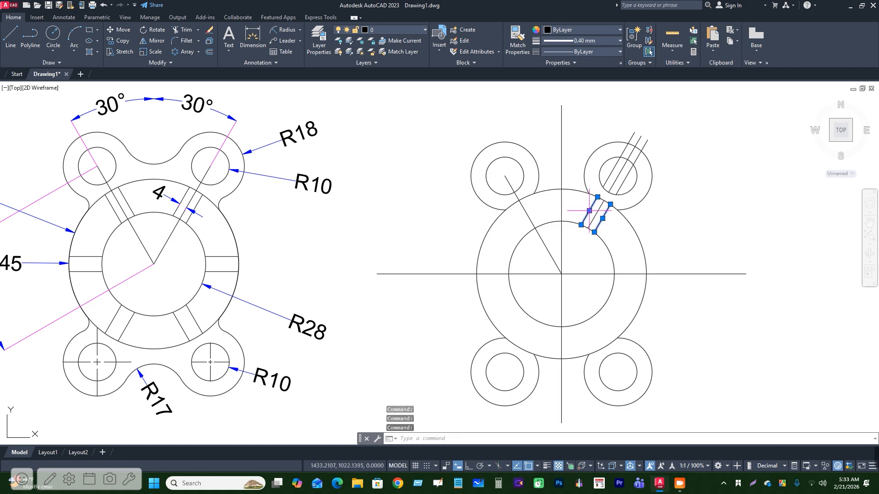
click(193, 51)
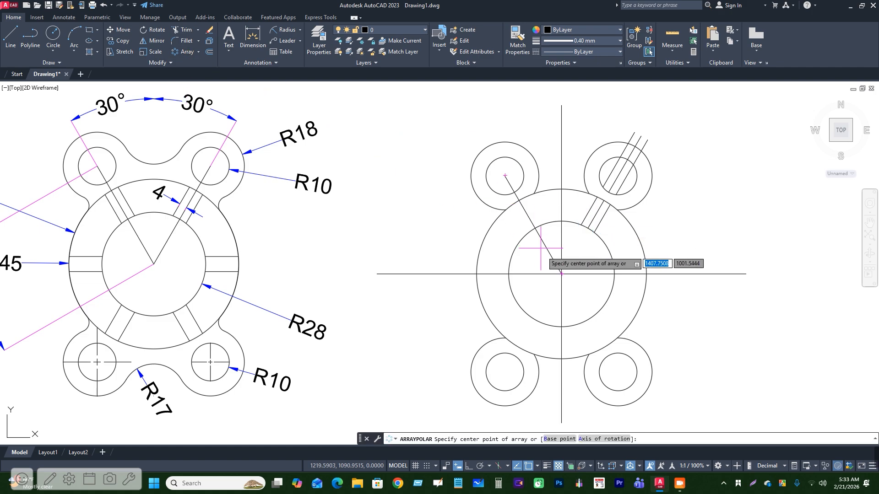
click(557, 274)
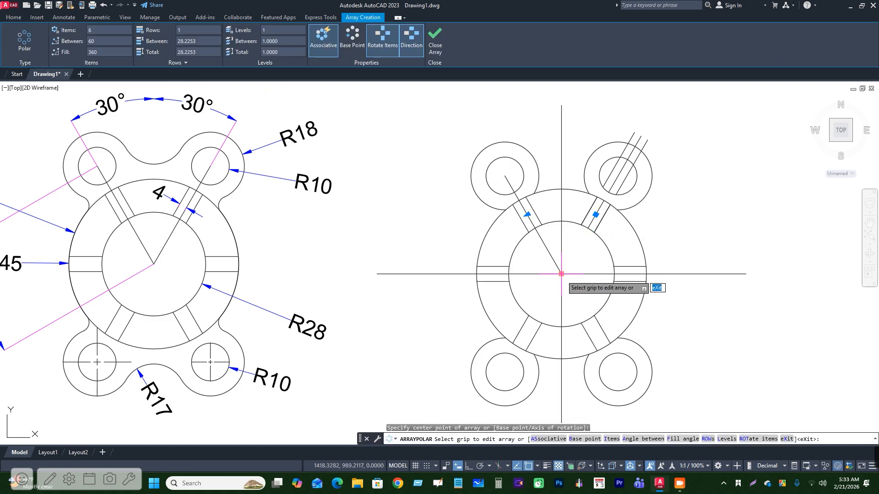
key(Escape)
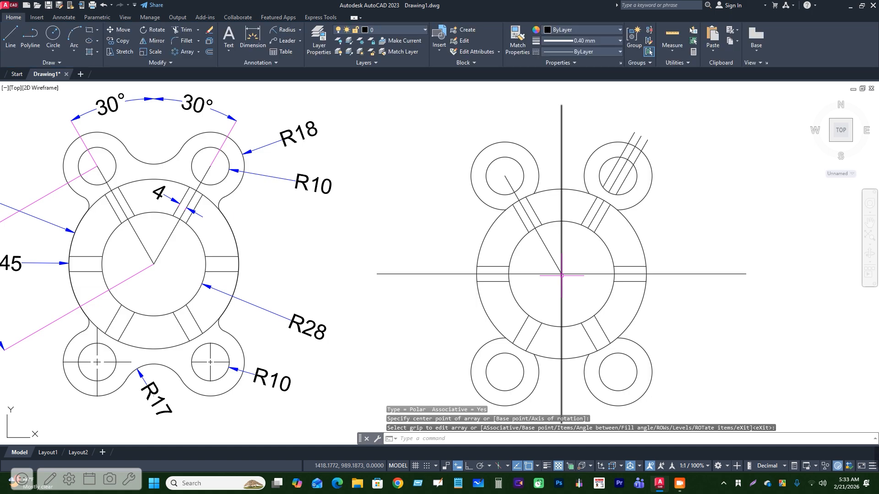
Step: Erase the three parallel line segments crossing the upper-right lobe and its hole
click(679, 139)
click(638, 136)
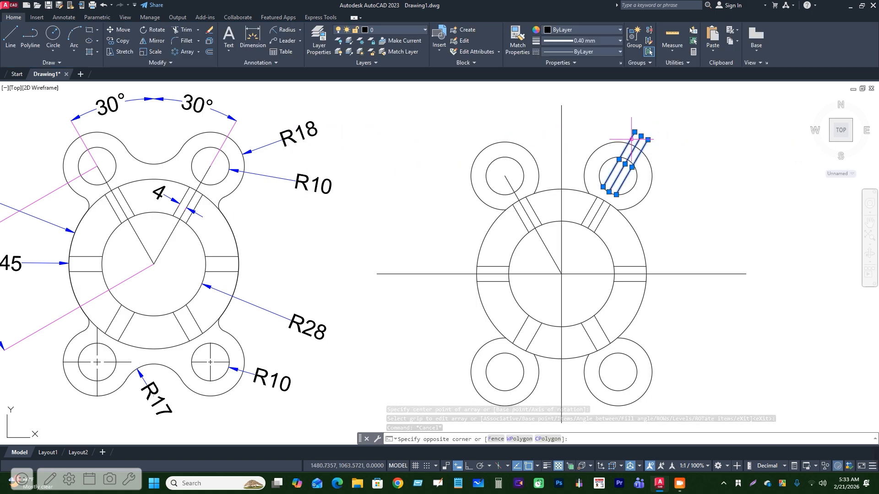
key(Delete)
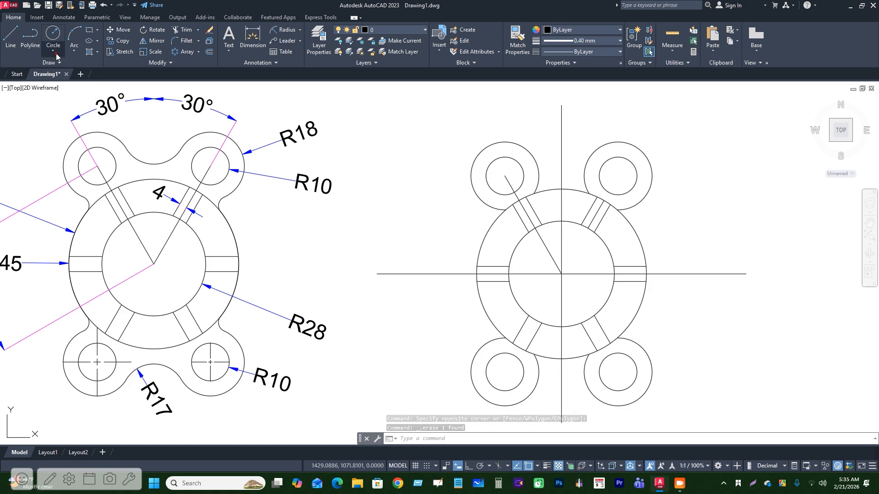
Step: Draw a radius 17 circle tangent to the inner sides of the two upper lobe circles
click(54, 51)
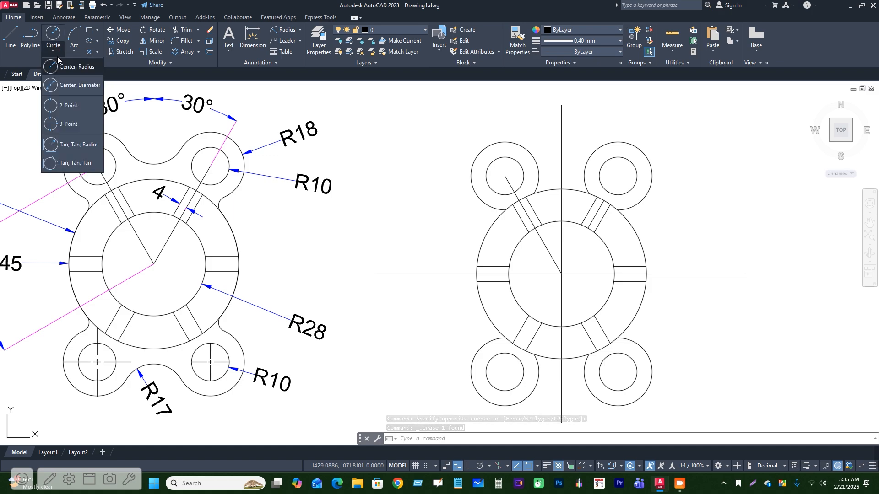
click(81, 146)
click(534, 163)
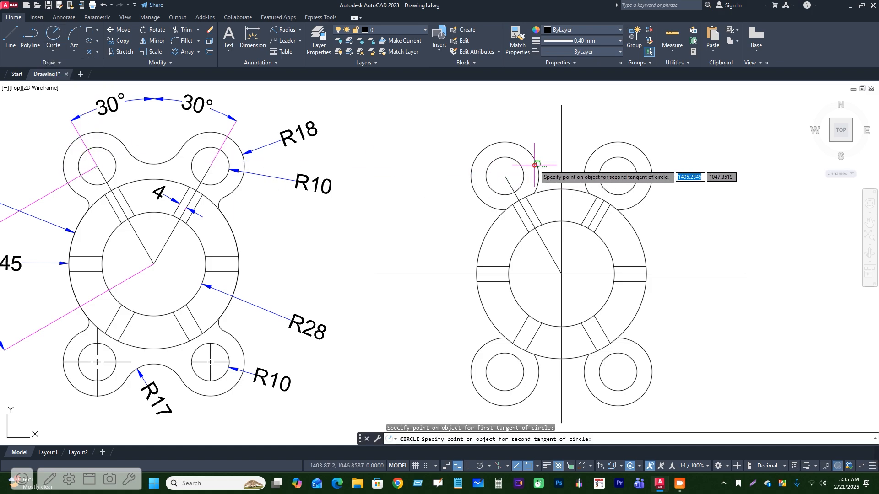
click(591, 163)
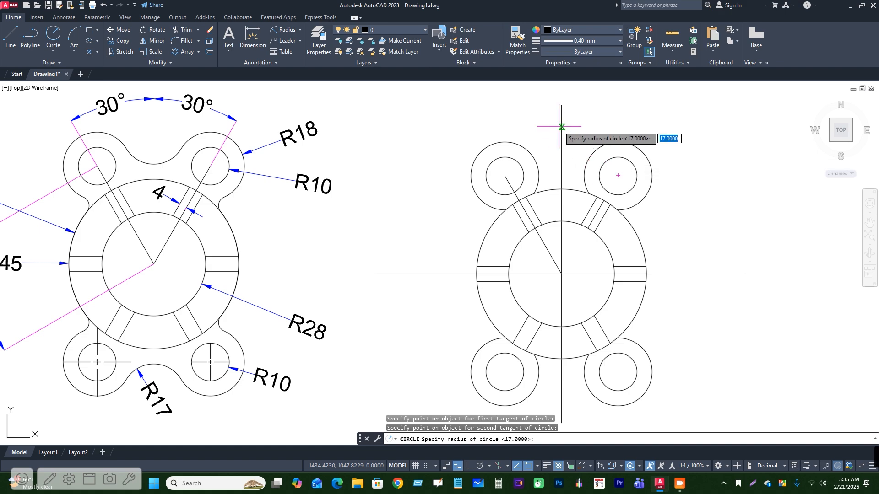
text(17)
key(Return)
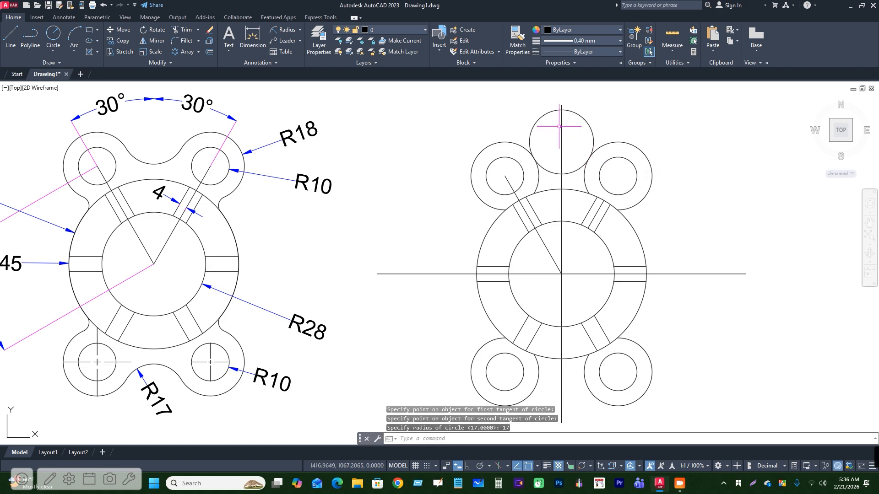
click(558, 128)
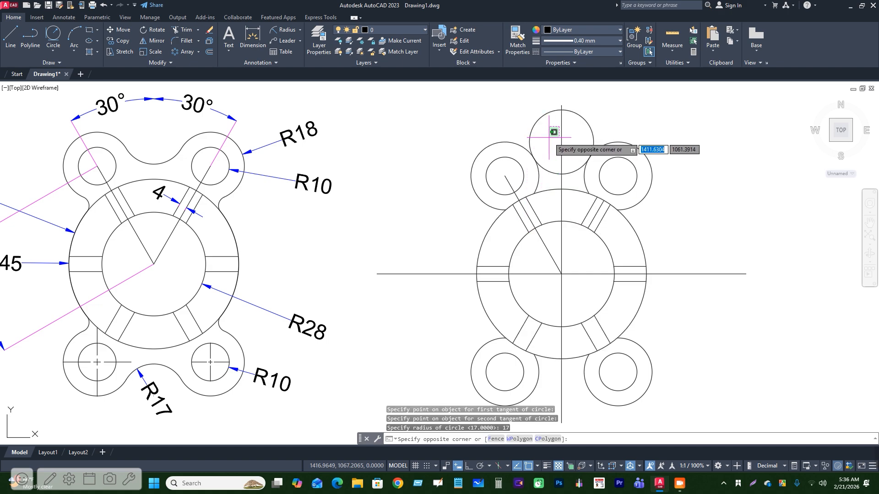
key(Escape)
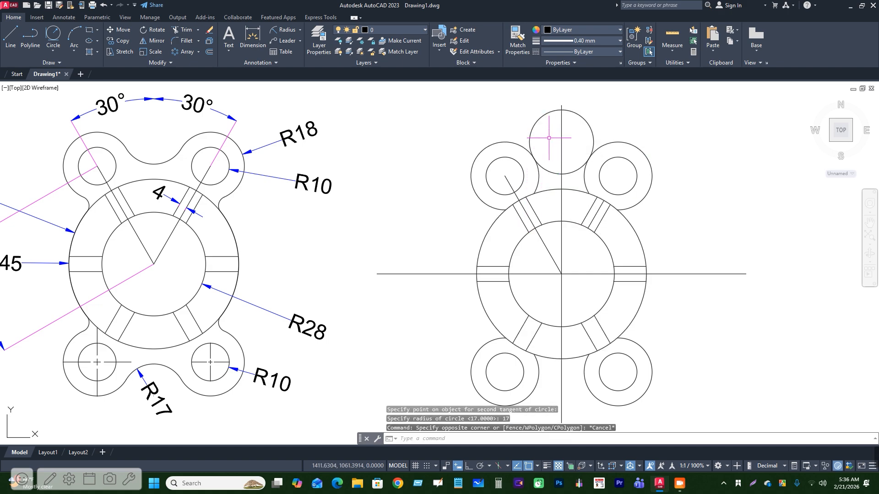
Step: Draw a radius 17 circle tangent to the inner sides of the two lower lobe circles
click(54, 35)
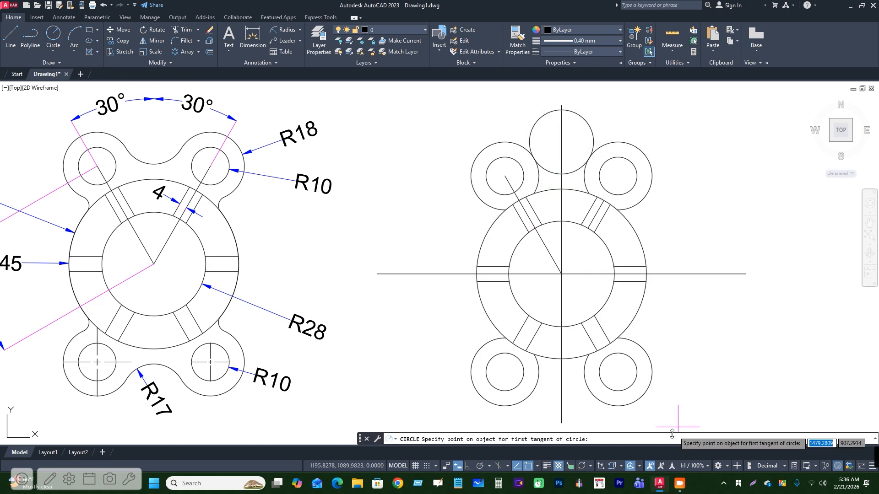
click(537, 382)
click(584, 366)
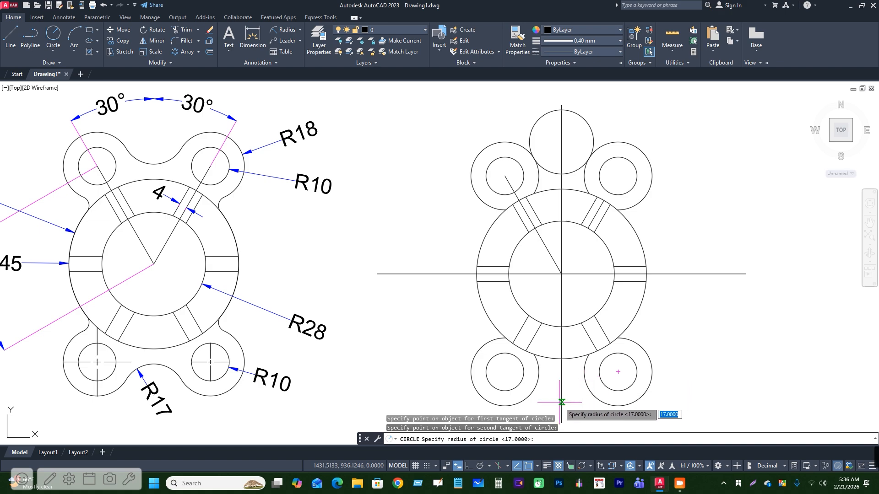
text(17)
key(Return)
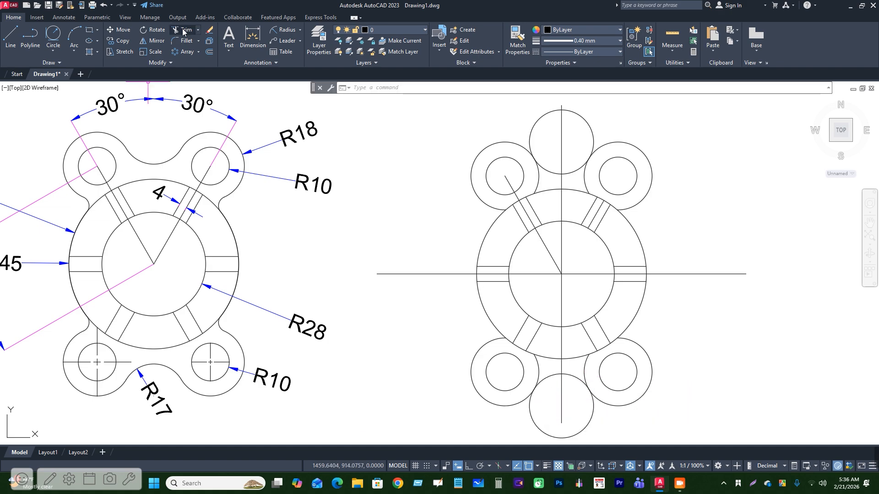
Step: Trim the outer parts of both radius 17 circles, keeping only the concave arcs that join the neighboring lobes
click(183, 31)
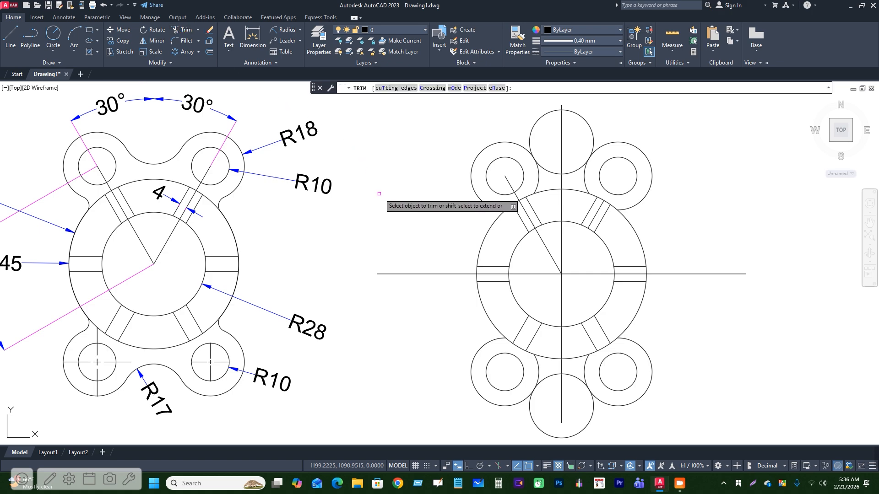
click(538, 120)
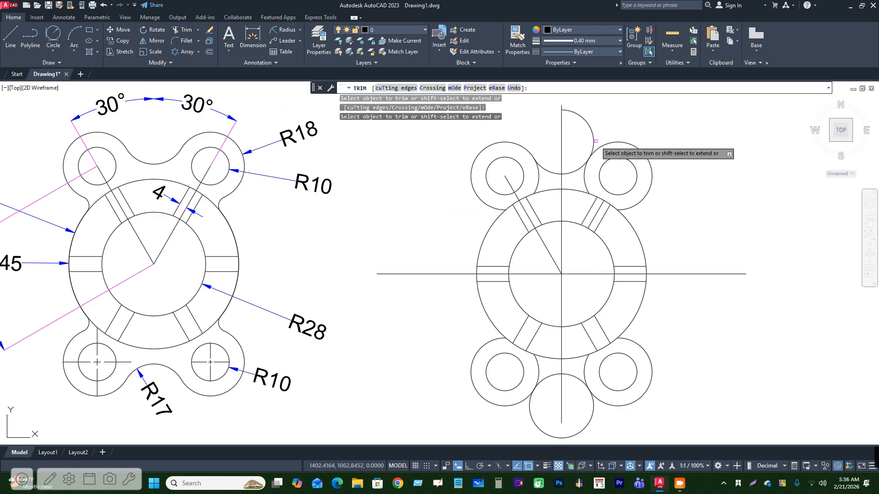
click(594, 143)
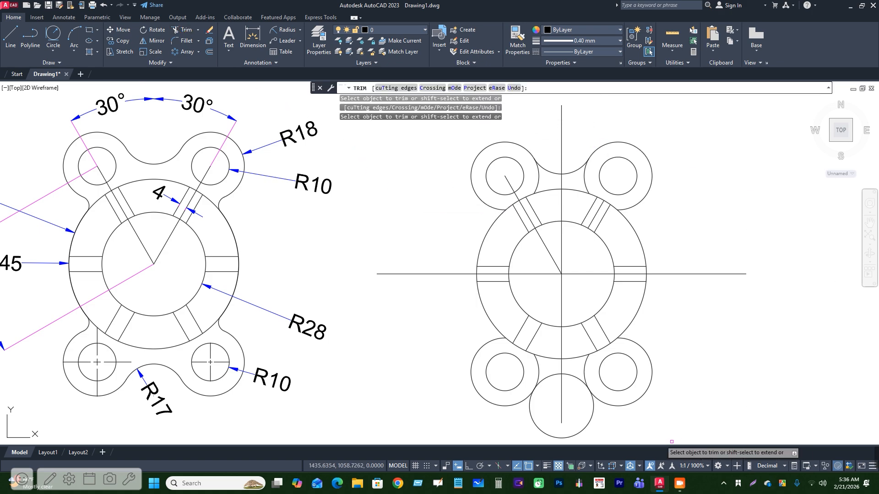
click(595, 413)
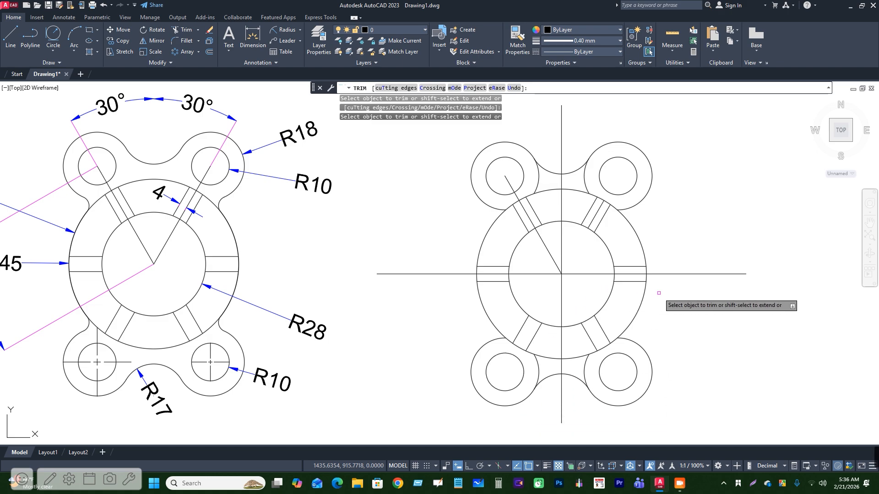
key(Escape)
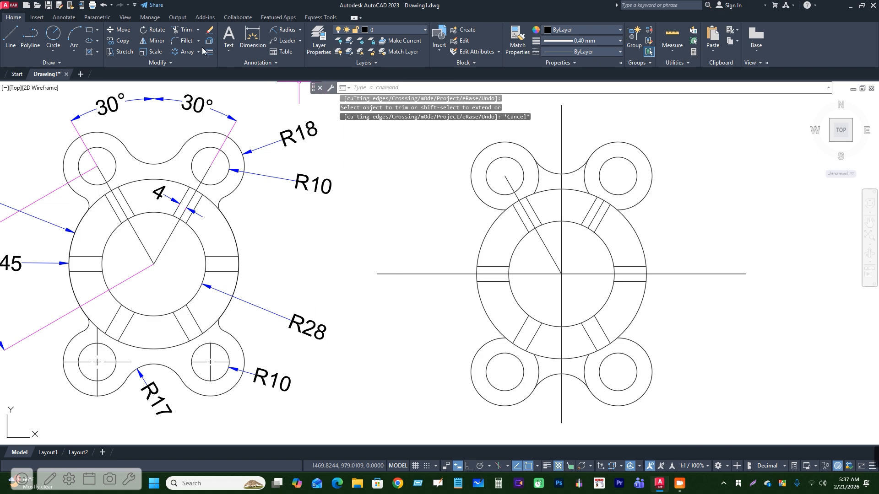
Step: Add a radius dimension to the reference part's small arc between the upper-right lobe and the ring
click(185, 41)
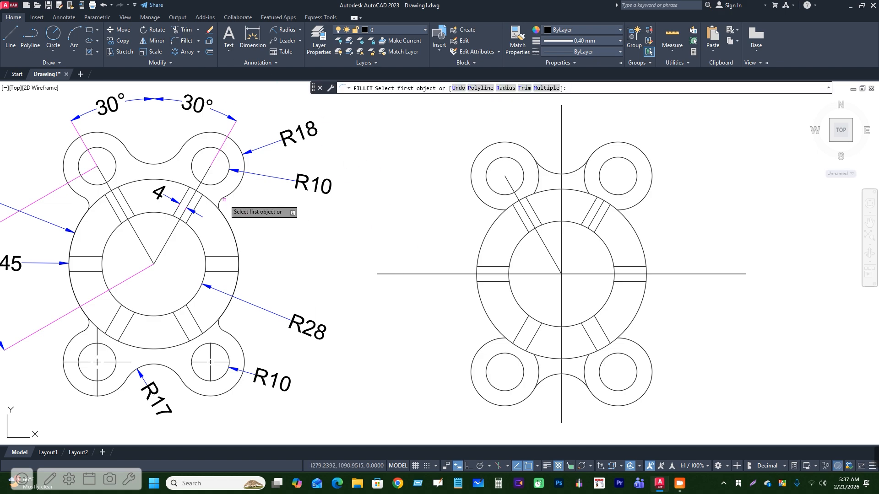
click(285, 30)
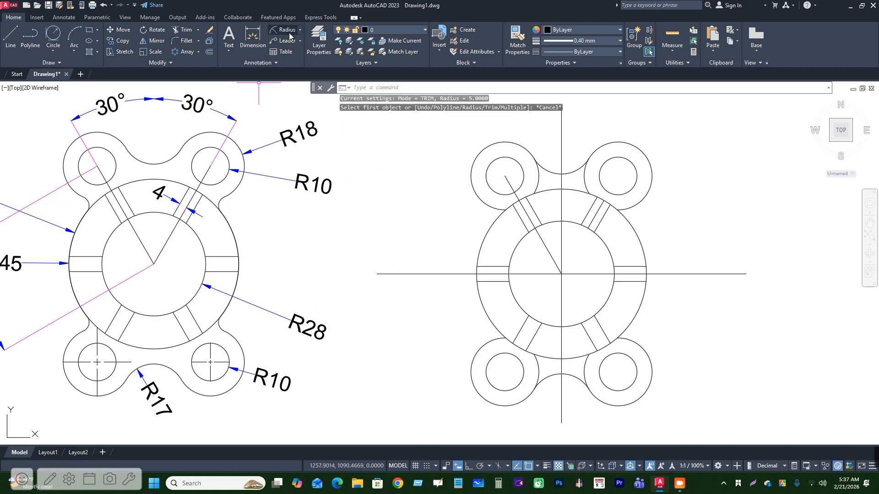
click(223, 205)
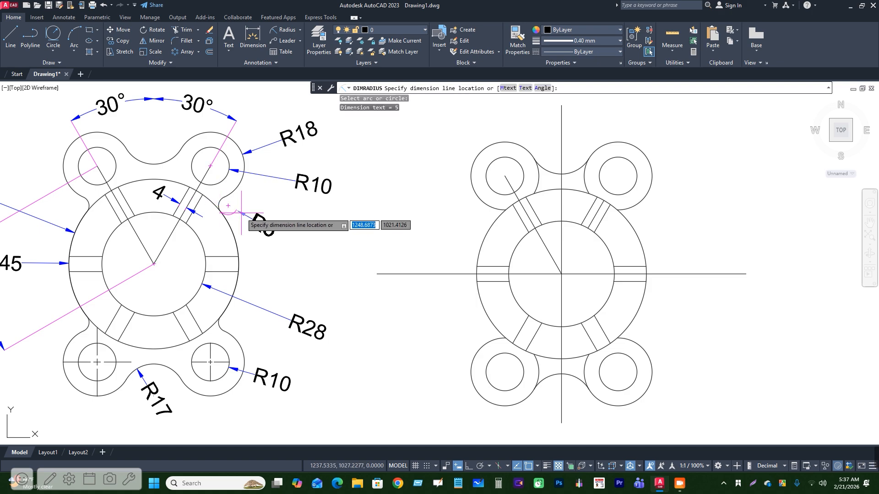
Step: Fillet both sides of the upper-left lobe to the ring's outer circle with radius 5, using the Multiple option
click(186, 41)
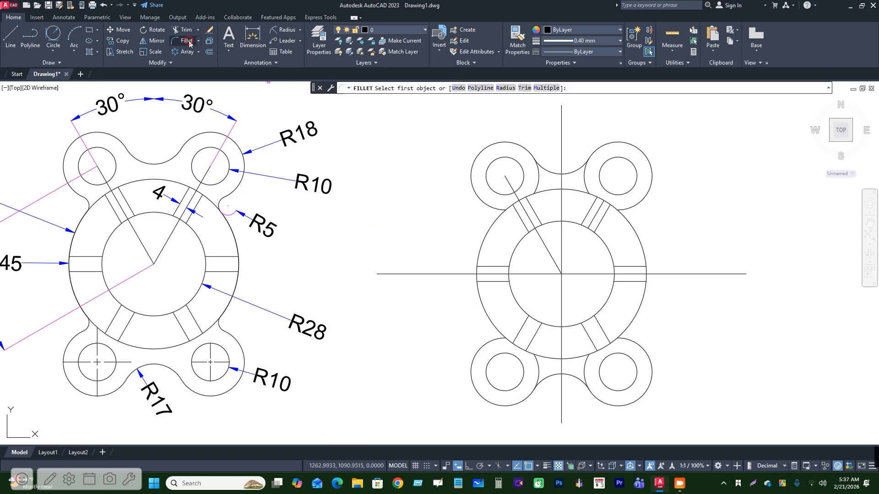
click(504, 88)
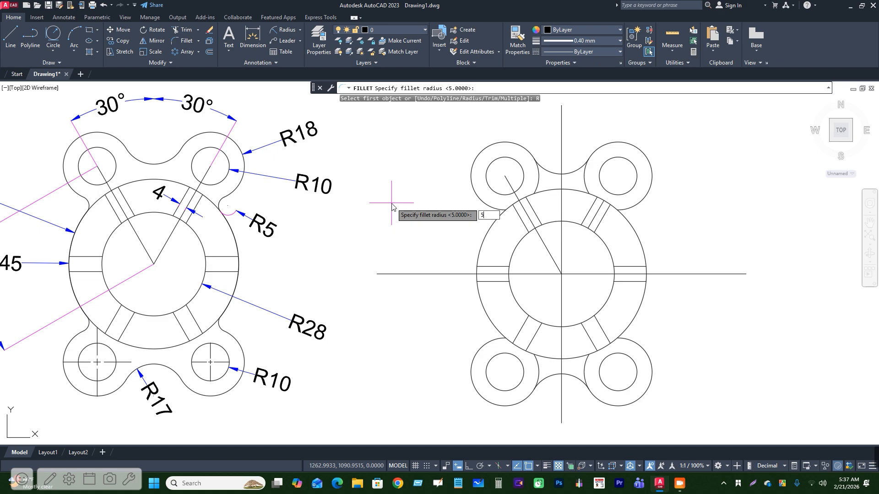
key(Return)
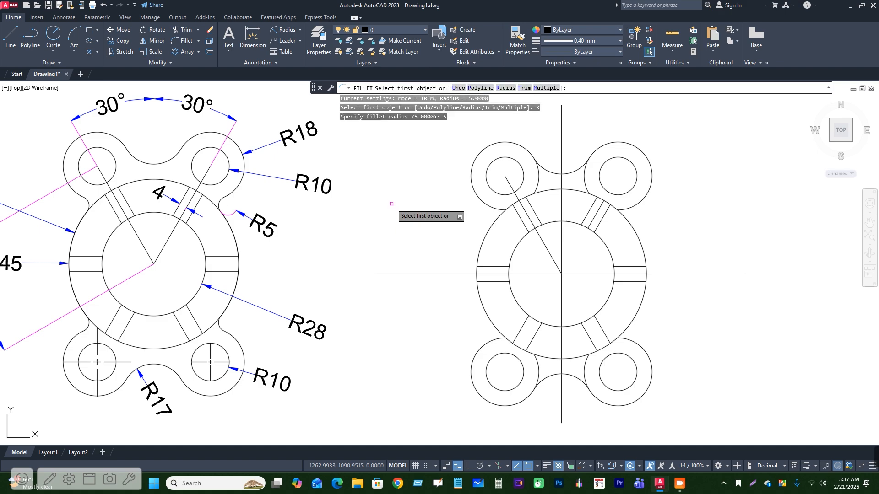
click(547, 87)
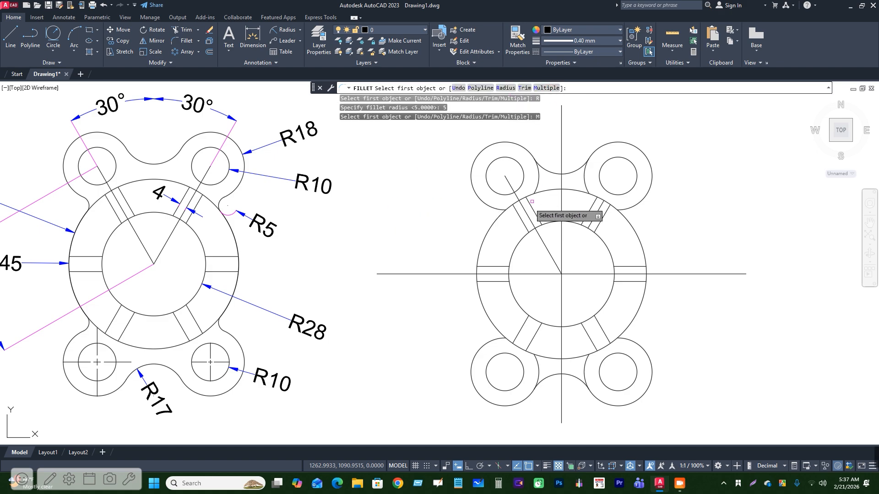
click(487, 207)
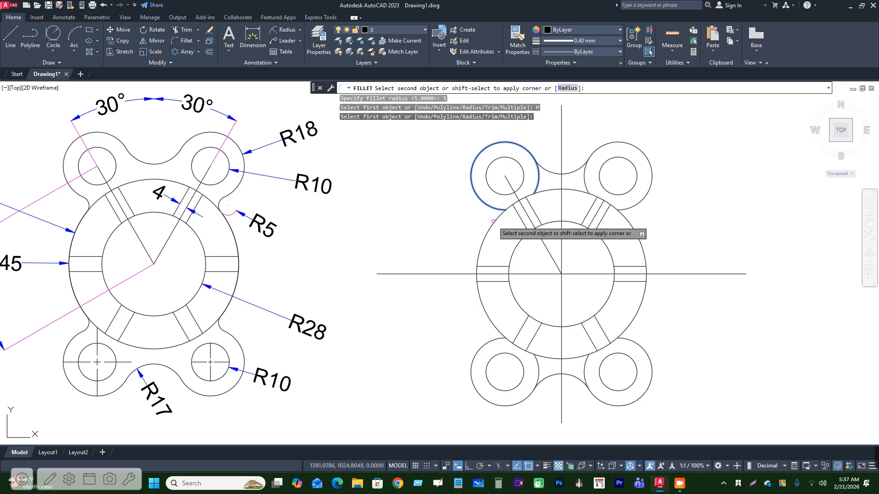
click(493, 221)
click(539, 188)
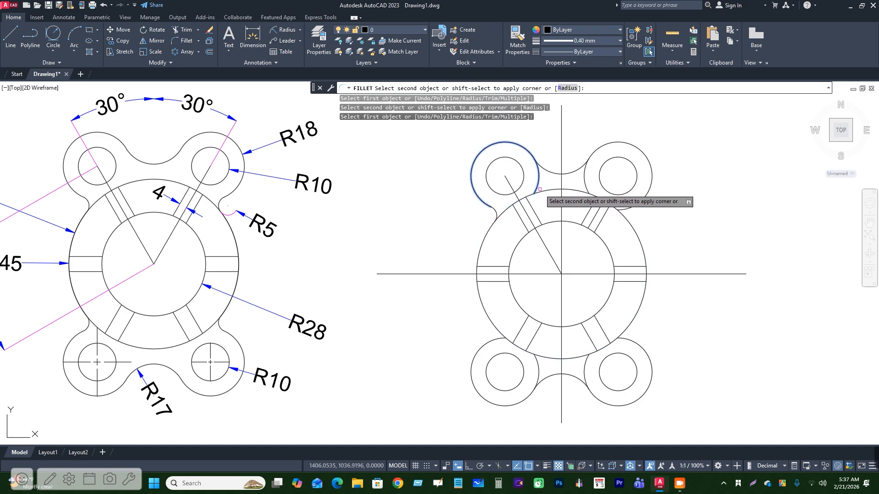
click(542, 191)
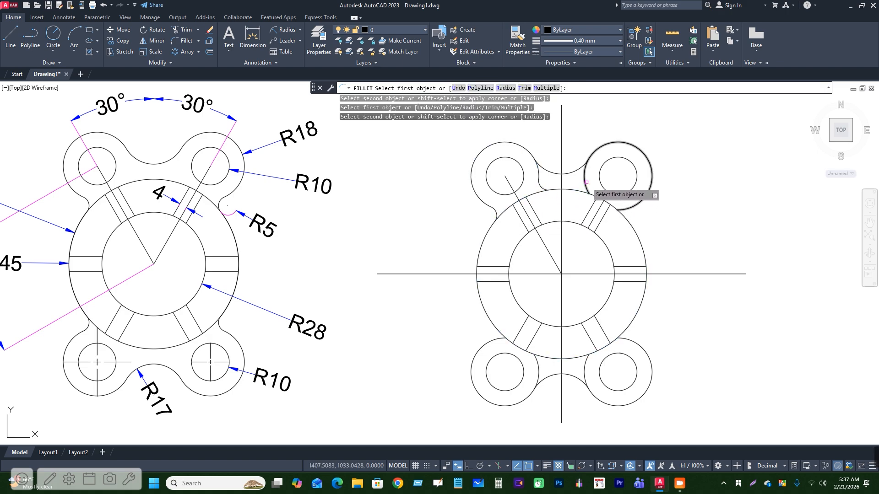
Step: Fillet the upper-right lobe's inner side and the lower-right lobe's outer side to the ring with radius 5
click(586, 182)
click(578, 190)
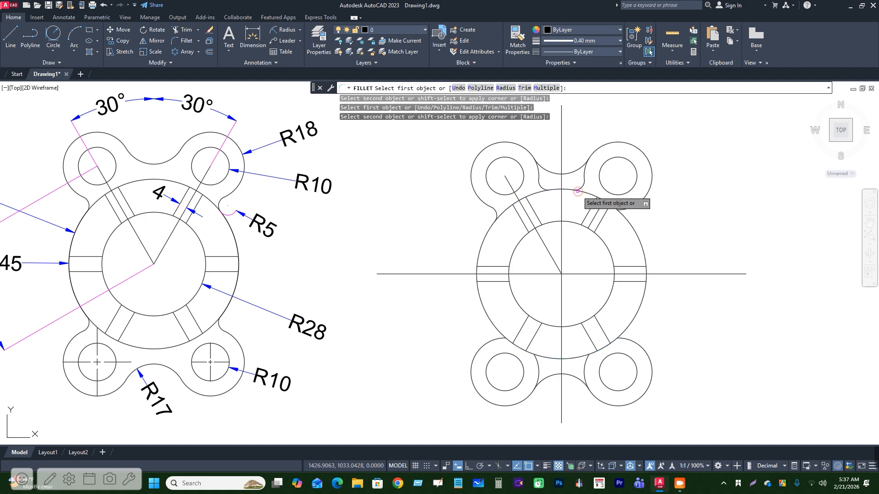
click(632, 343)
click(629, 326)
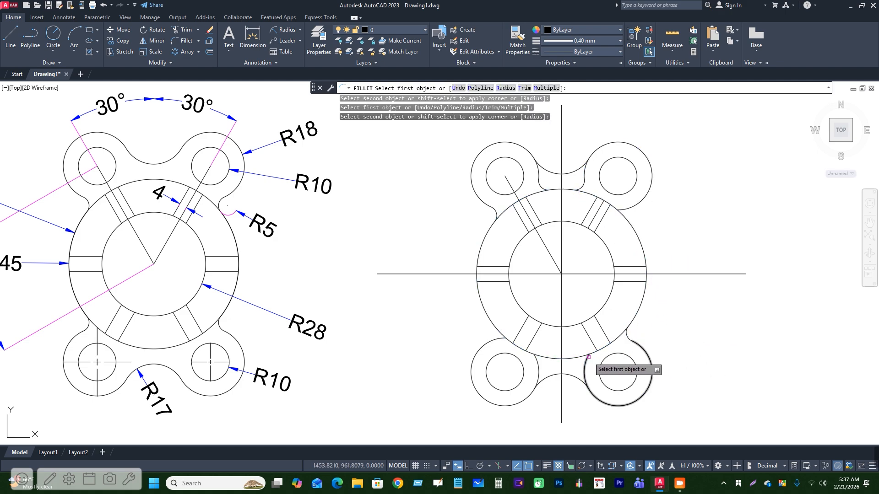
Step: Fillet the lower-right lobe's inner side and both sides of the lower-left lobe to the ring's outer circle with radius 5
click(585, 364)
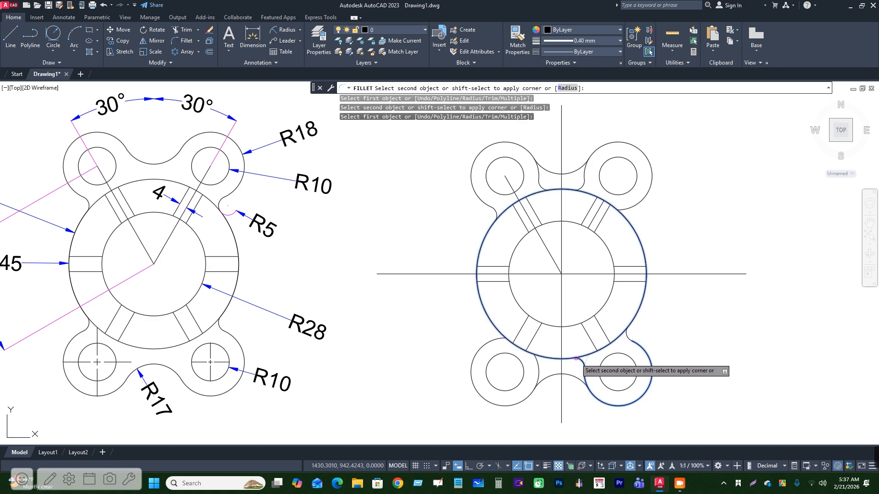
click(577, 358)
click(539, 364)
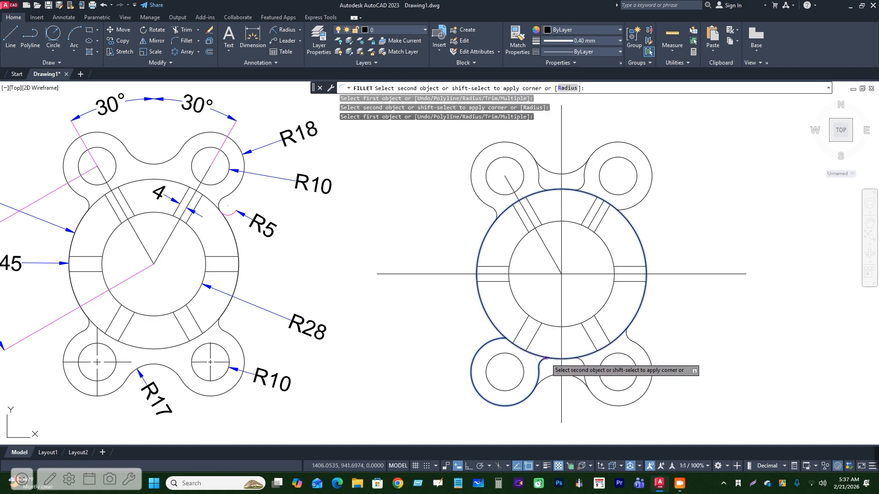
click(535, 359)
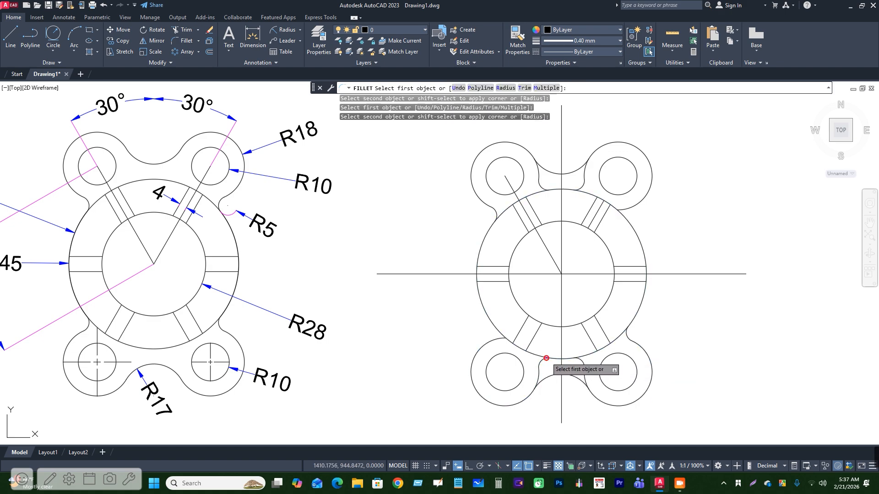
click(496, 339)
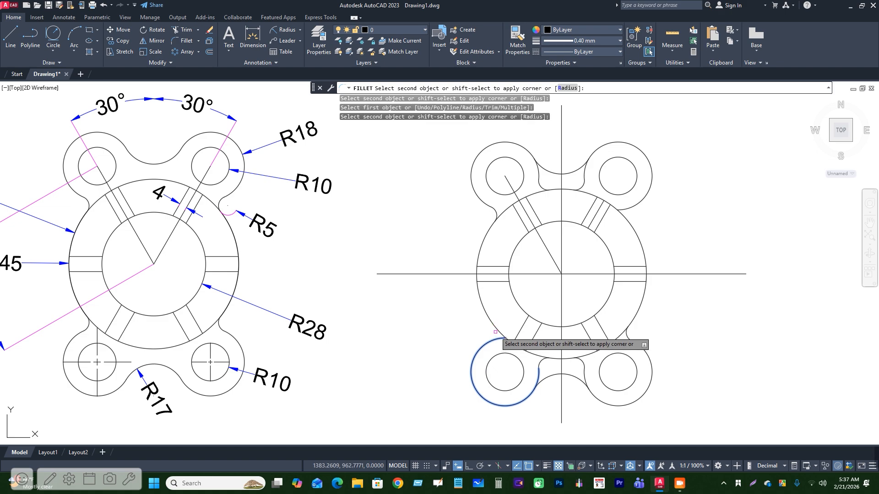
click(496, 326)
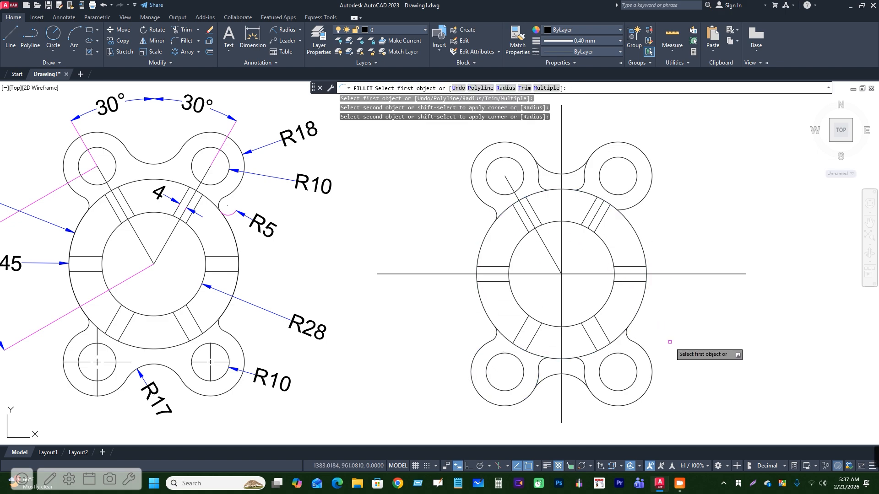
key(Escape)
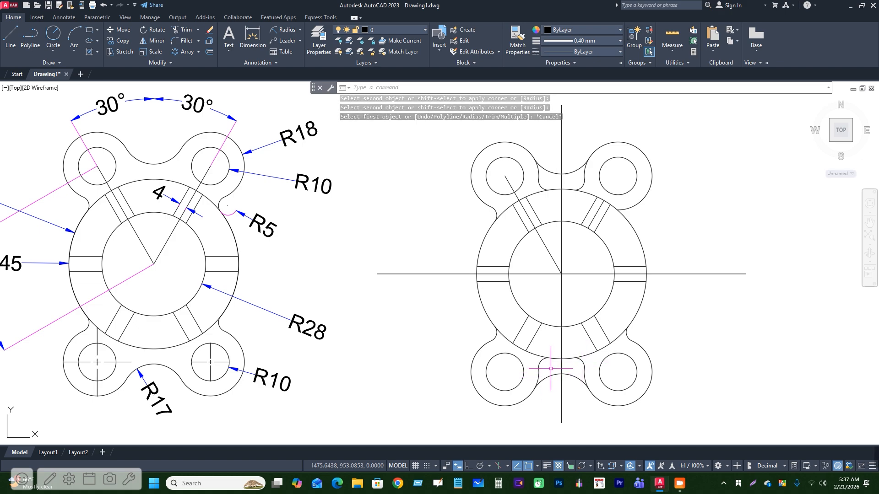
Step: Erase the four radius 5 fillet arcs on the inner sides of the lobes, between the ring and the concave arcs
click(583, 363)
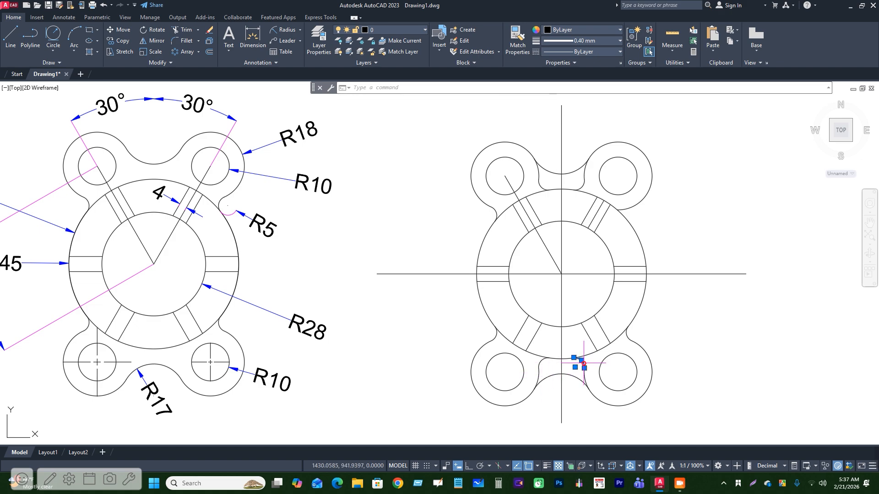
key(Delete)
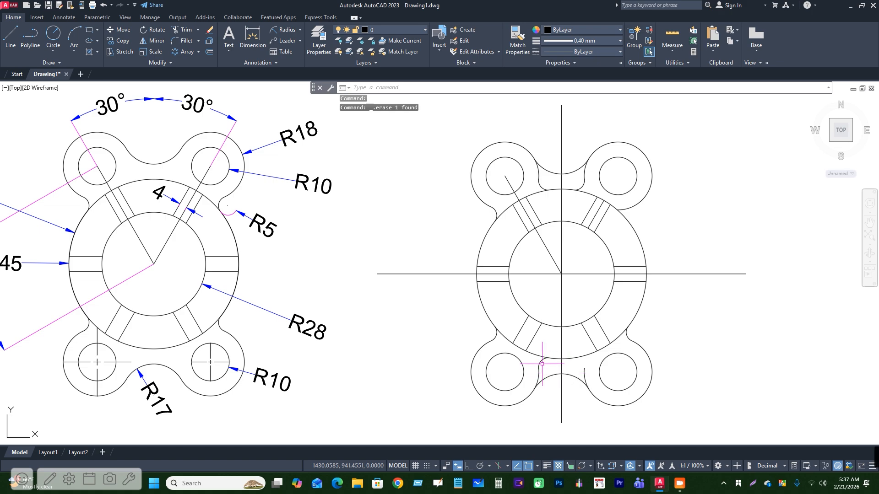
click(541, 362)
key(Delete)
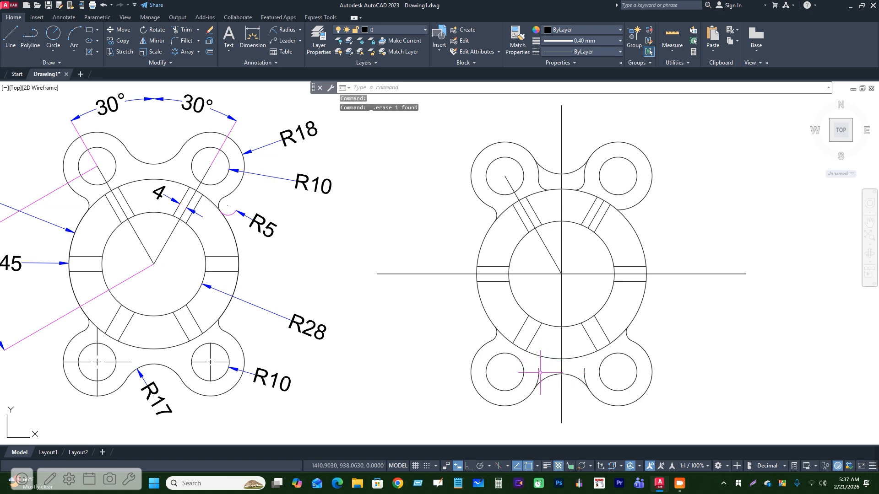
click(541, 183)
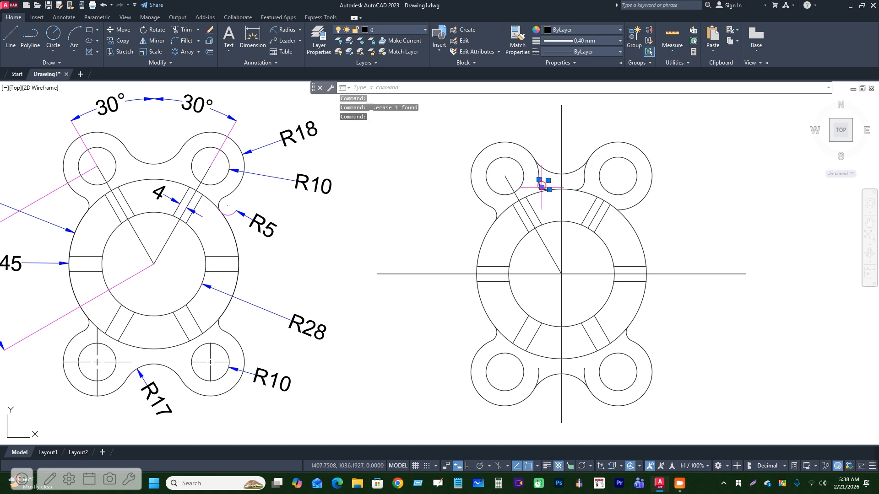
key(Delete)
click(582, 186)
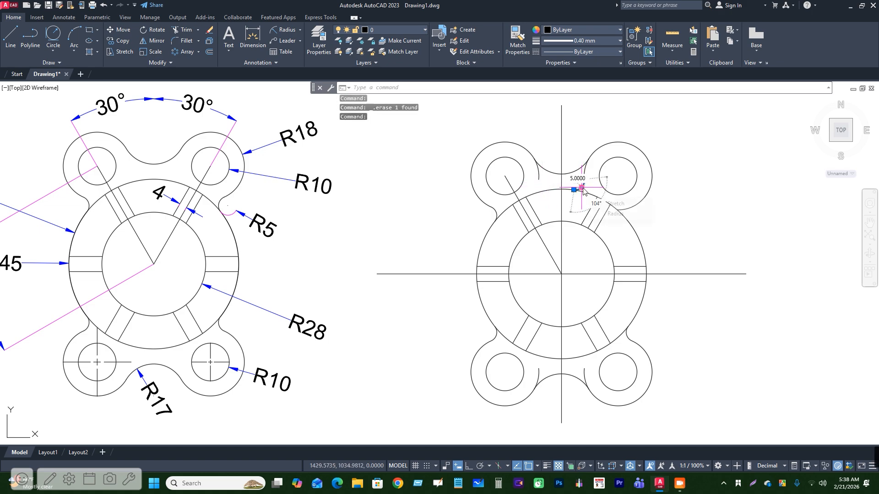
key(Delete)
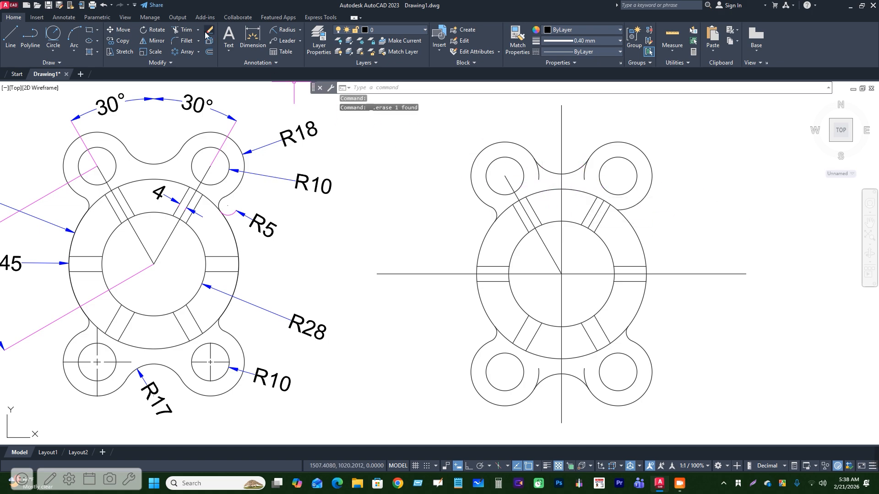
Step: Trim the leftover lobe arc ends extending past the upper and lower radius 17 concave arcs
click(183, 30)
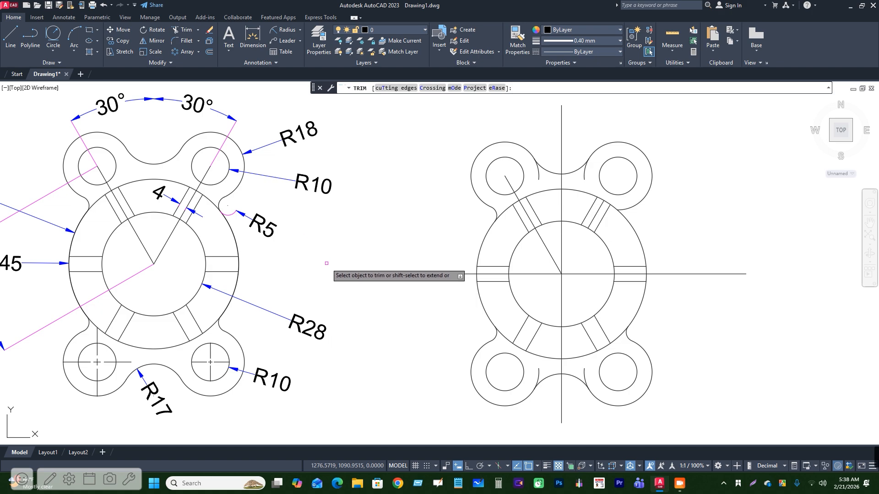
click(538, 172)
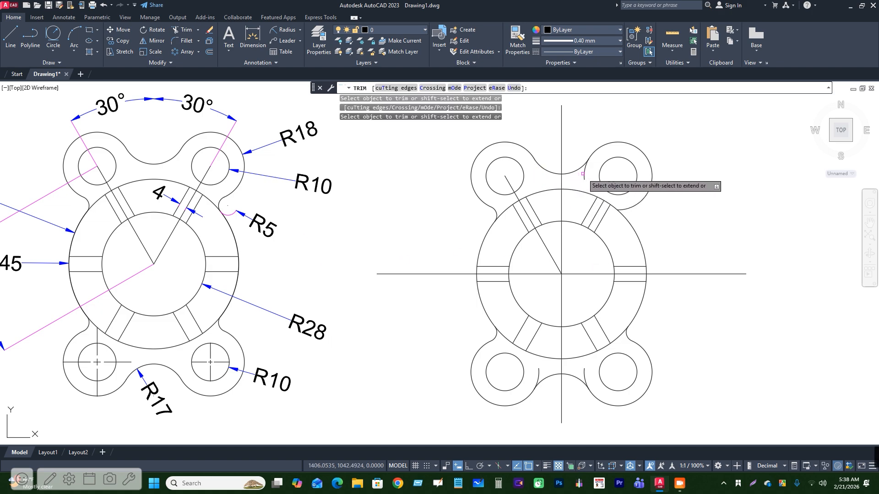
click(585, 372)
key(Return)
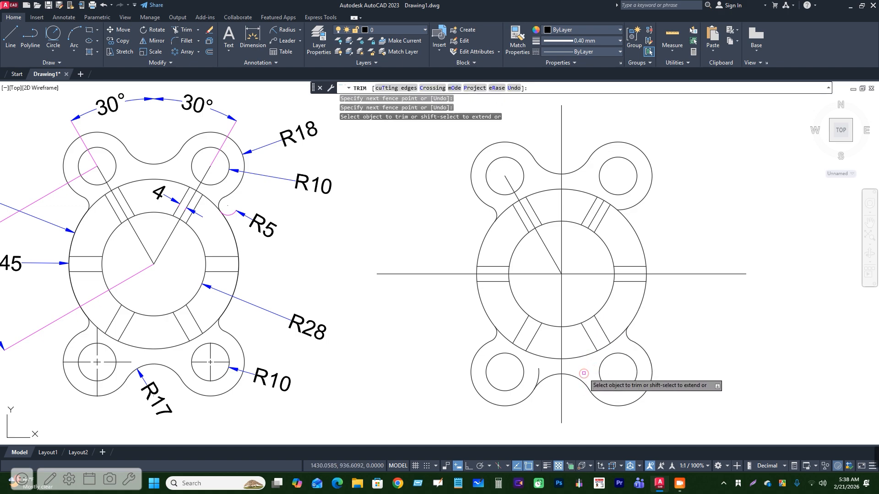
click(538, 370)
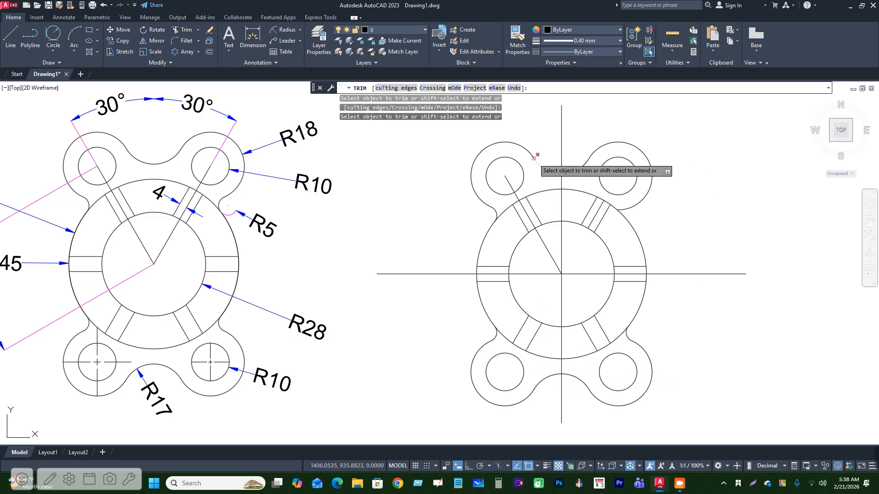
key(Escape)
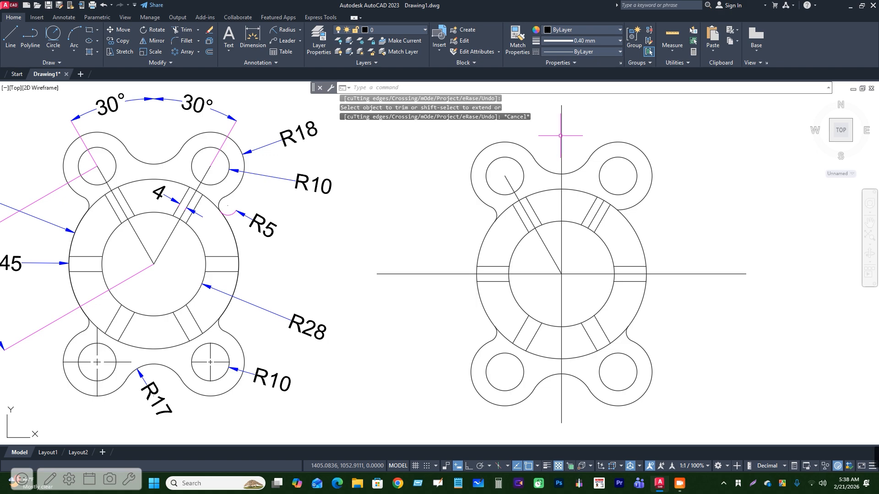
Step: Erase the vertical and horizontal centerlines and the angled construction line from the ring's center to the upper-left lobe
click(561, 135)
key(Delete)
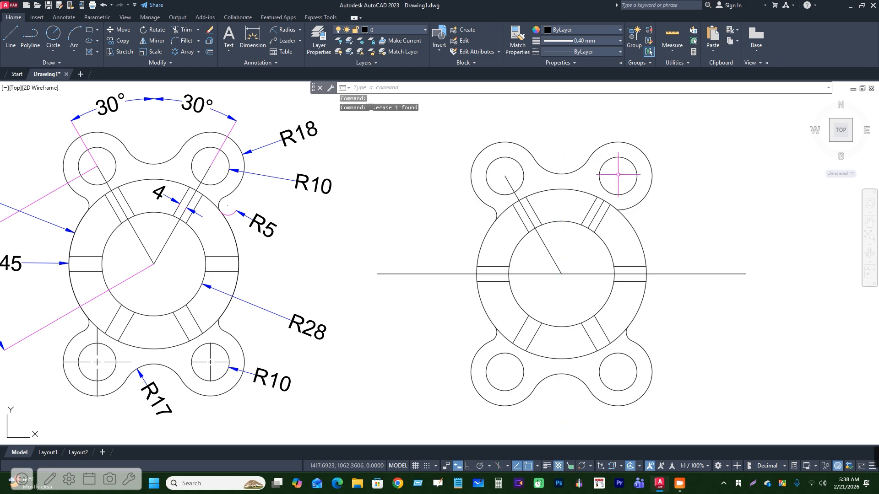
click(684, 274)
key(Delete)
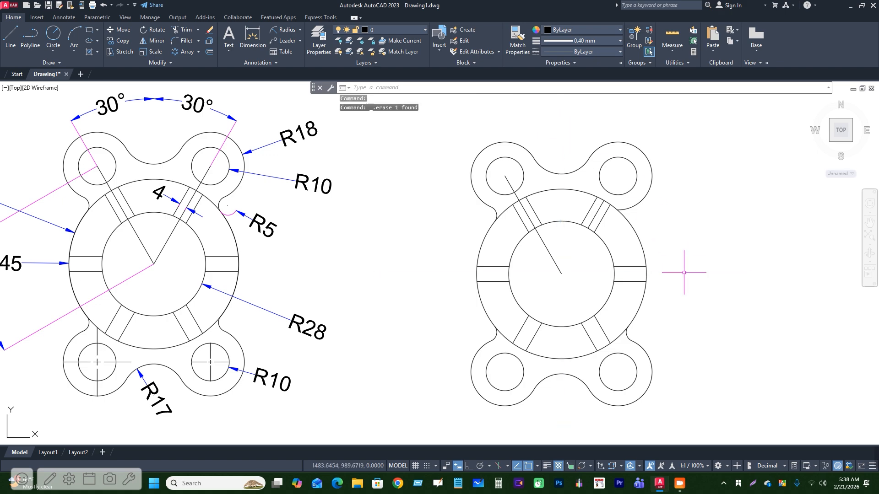
click(553, 258)
key(Delete)
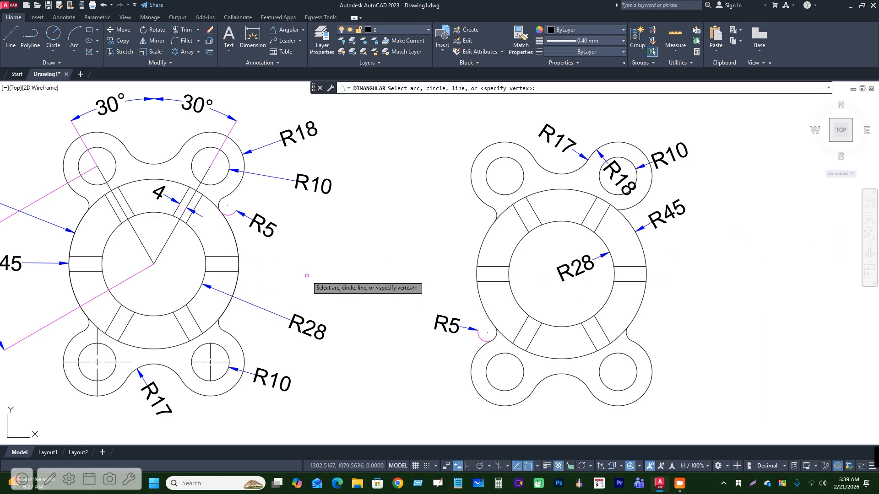
key(Escape)
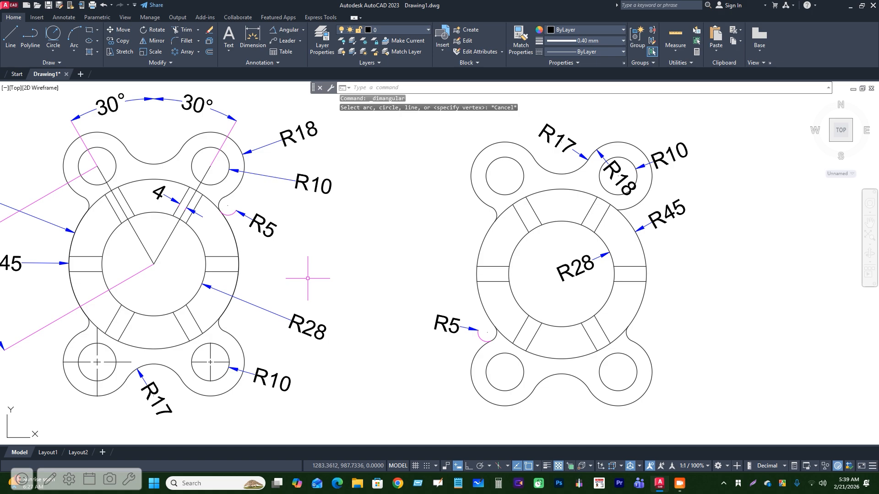